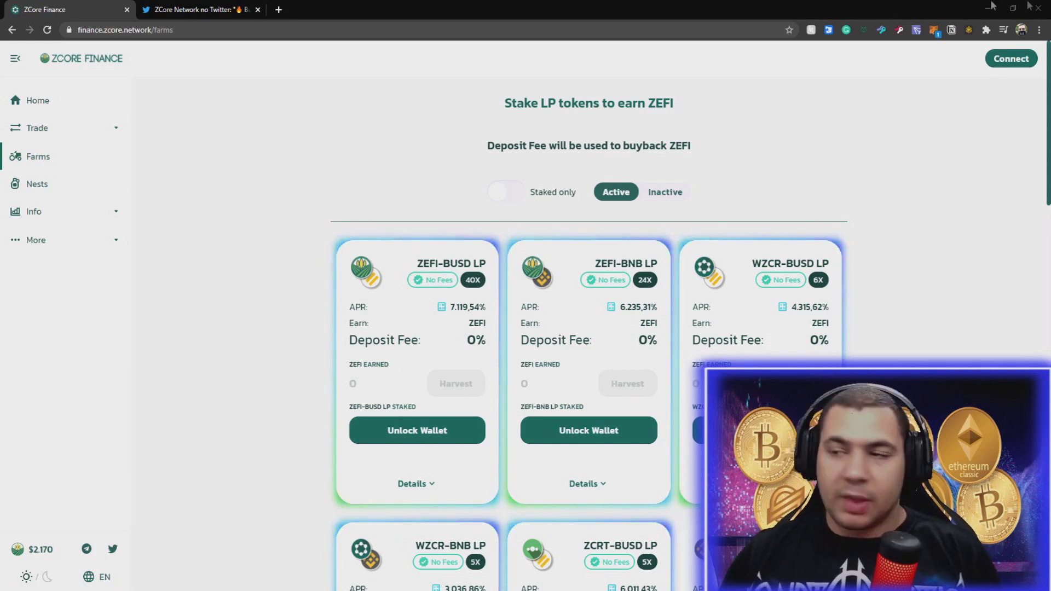
Step: Connect the Binance Chain Wallet to the farms page
left_click(1004, 63)
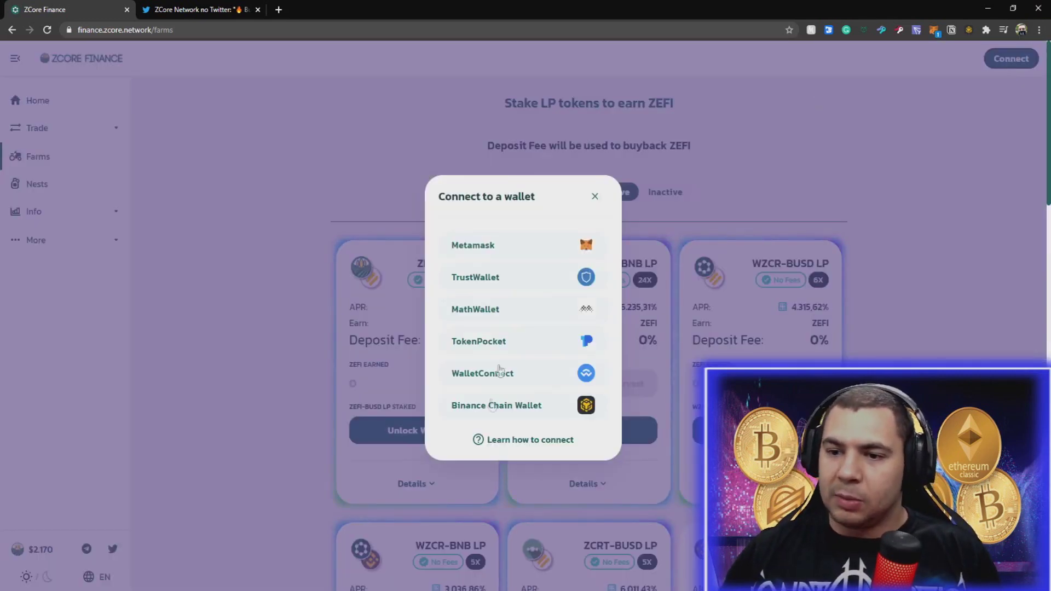
left_click(530, 406)
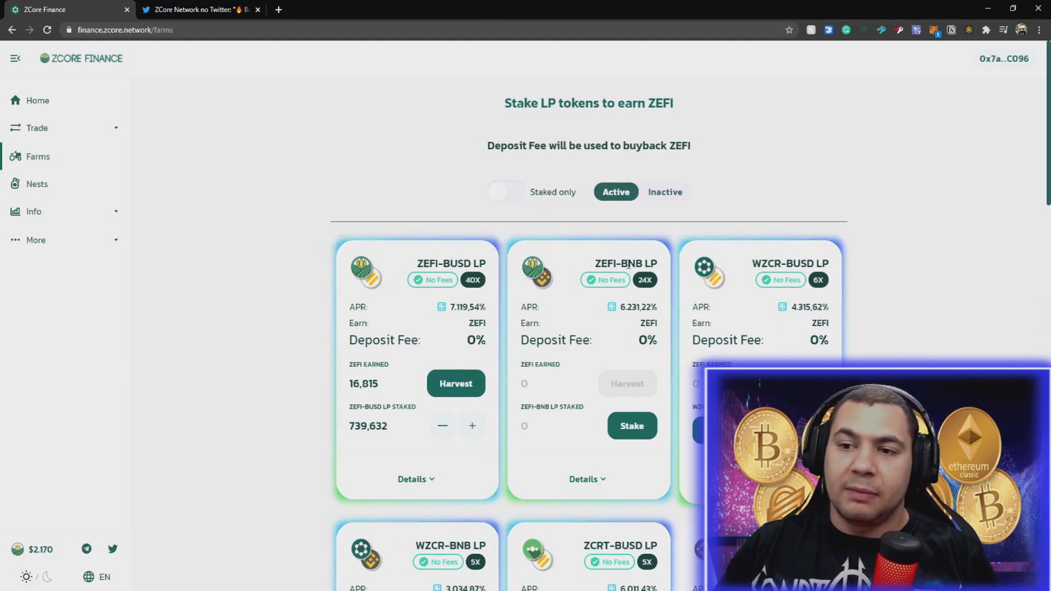
Step: Examine the ZEFI-BNB and ZEFI-BUSD farm cards and the amount of ZEFI earned in the ZEFI-BUSD farm
left_click_drag(512, 257, 627, 259)
left_click(553, 290)
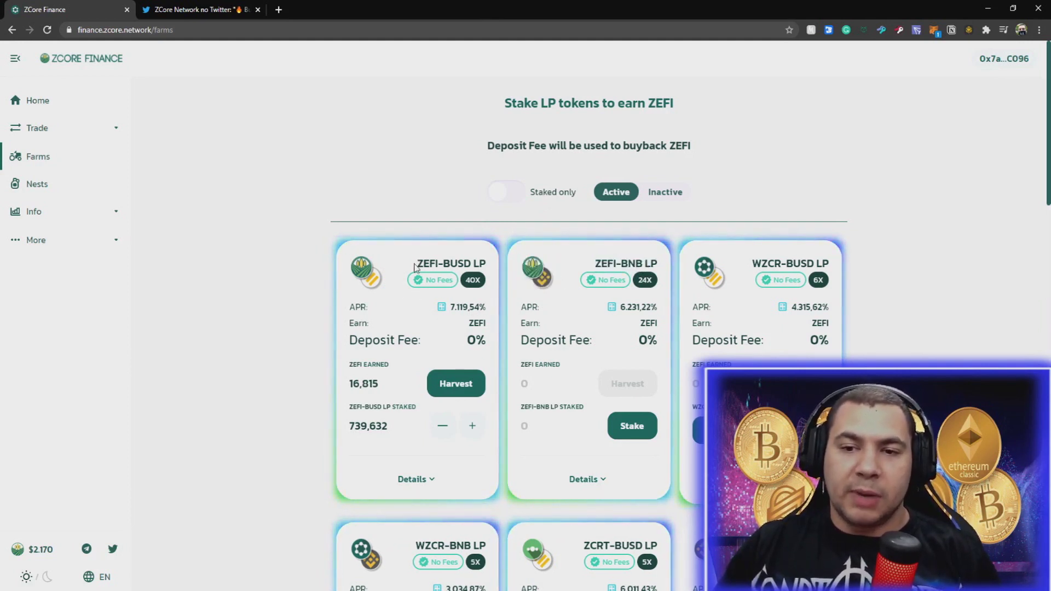
left_click_drag(417, 263, 472, 261)
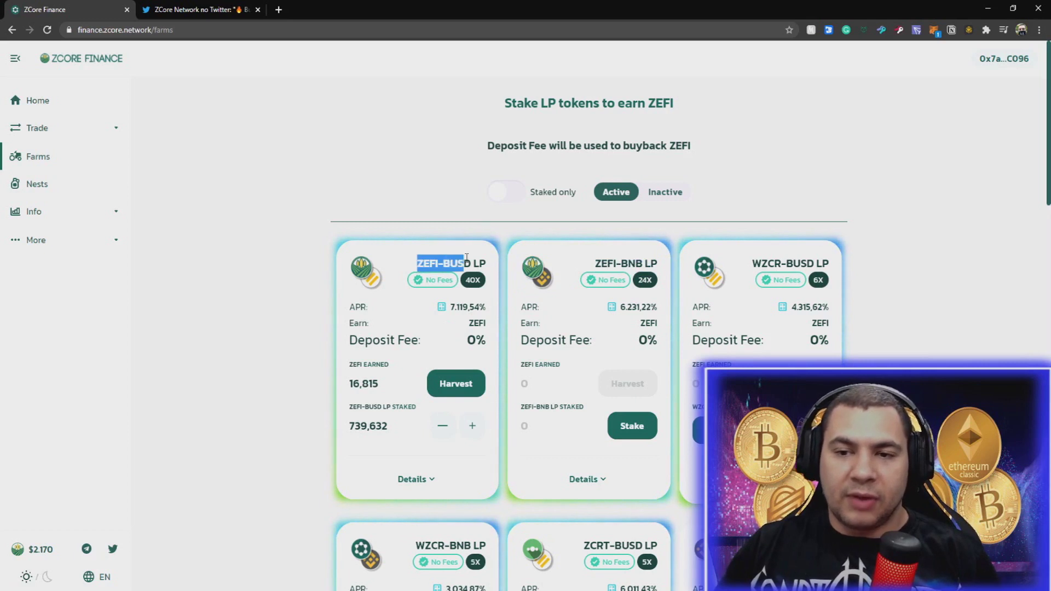
left_click(421, 198)
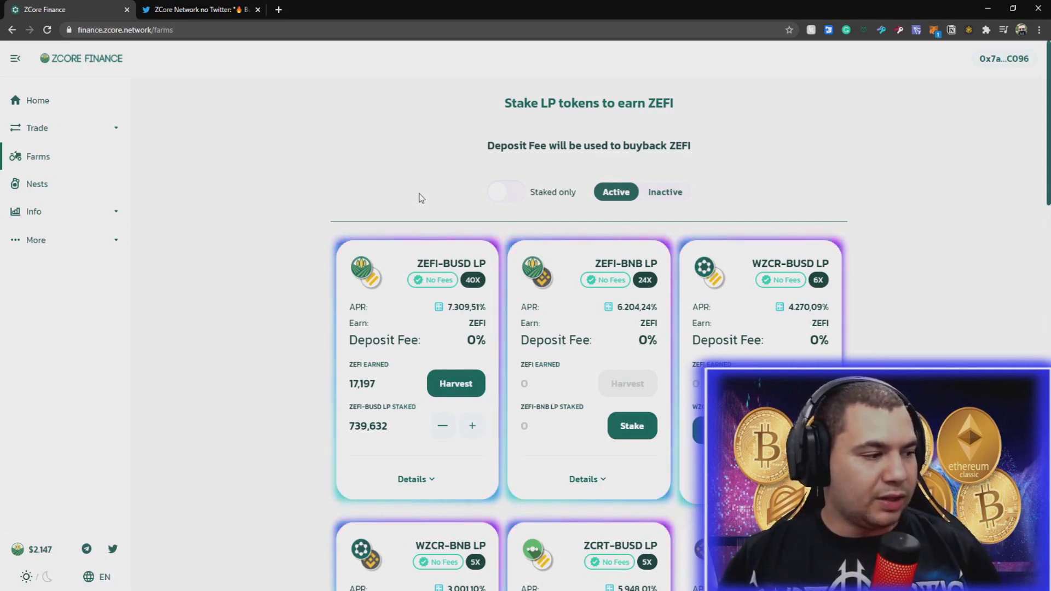
double_click(362, 383)
left_click(233, 395)
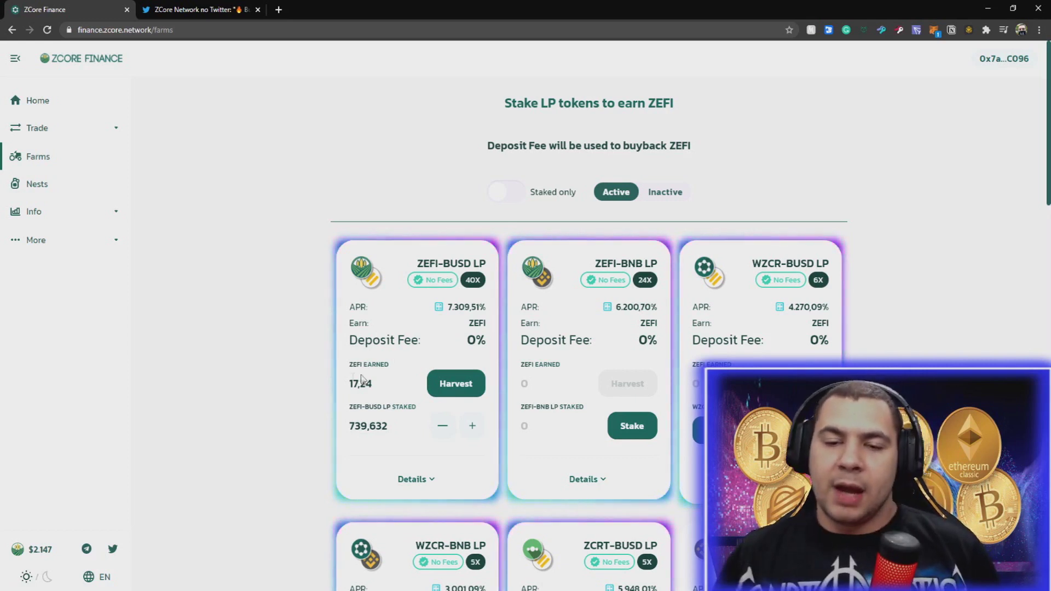
Step: Estimate the value of the earned ZEFI by multiplying 2,14 by 17 in the Windows Calculator, and close it
left_click_drag(354, 383, 438, 384)
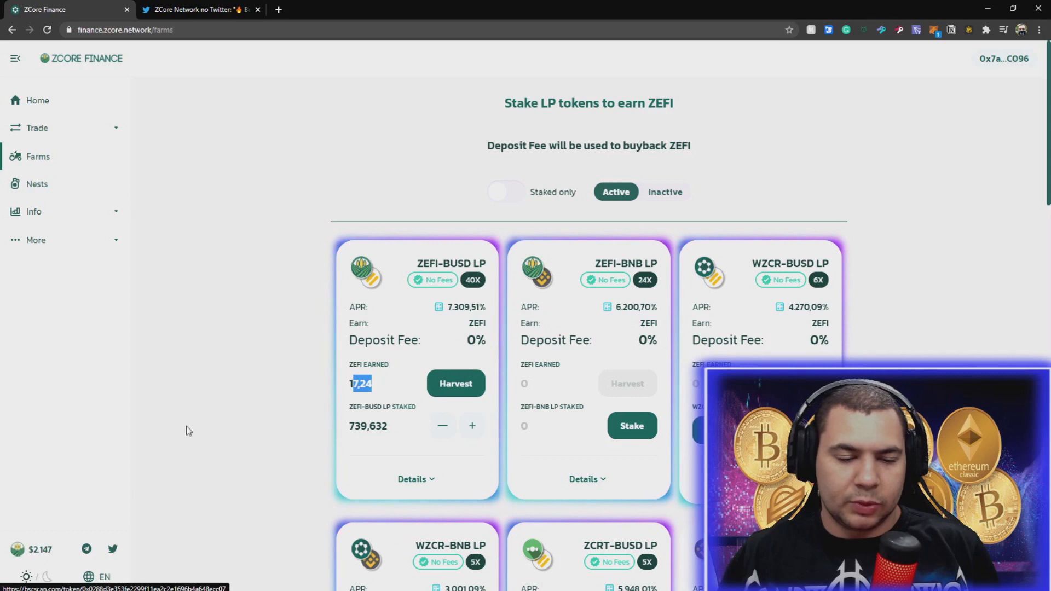
key("super+r")
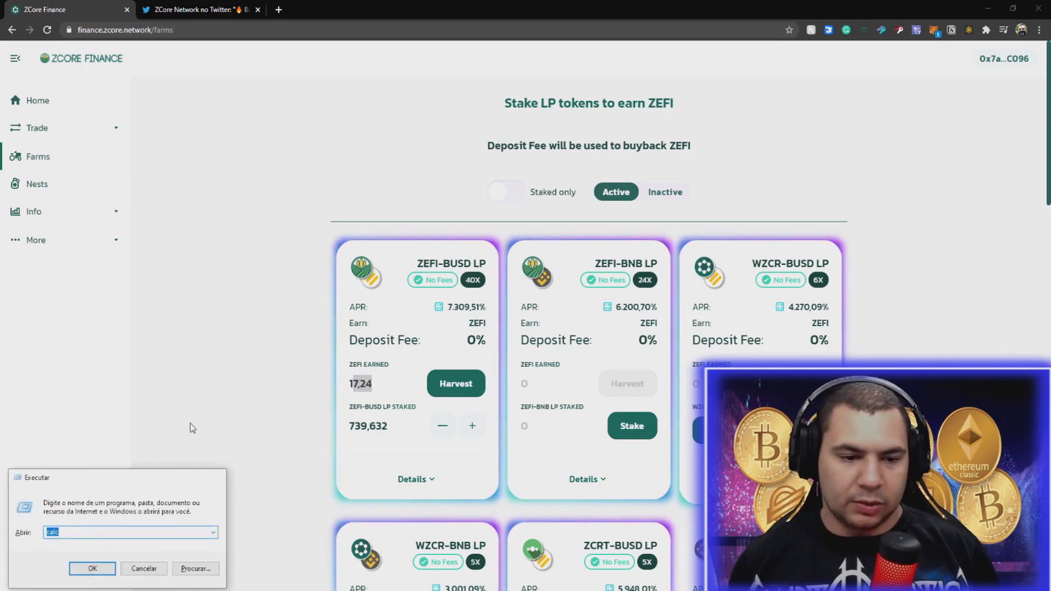
key("Return")
type("1")
key("BackSpace")
type("2,14*1")
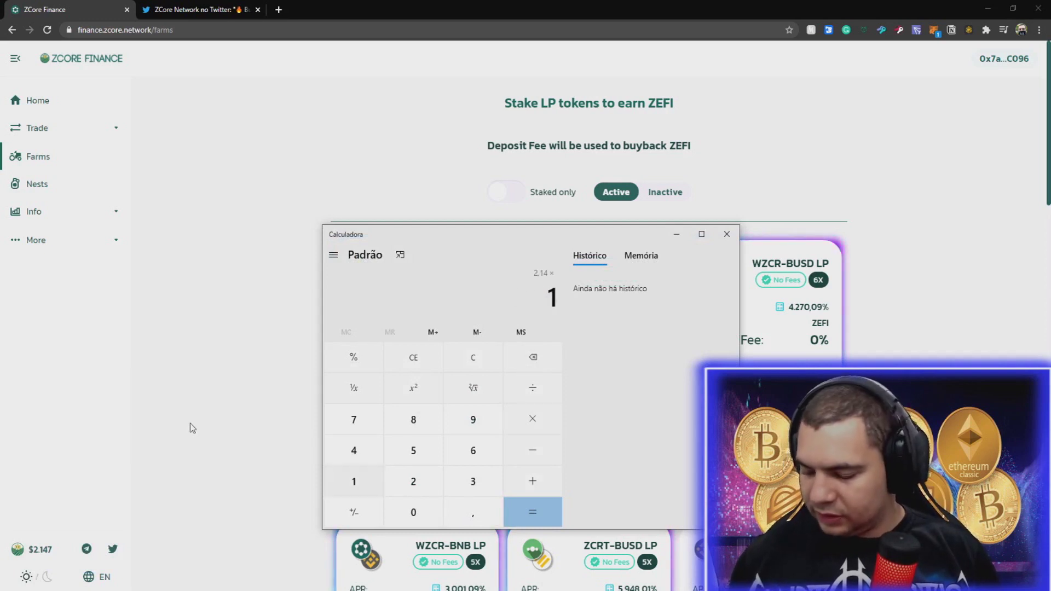
type("7")
key("Return")
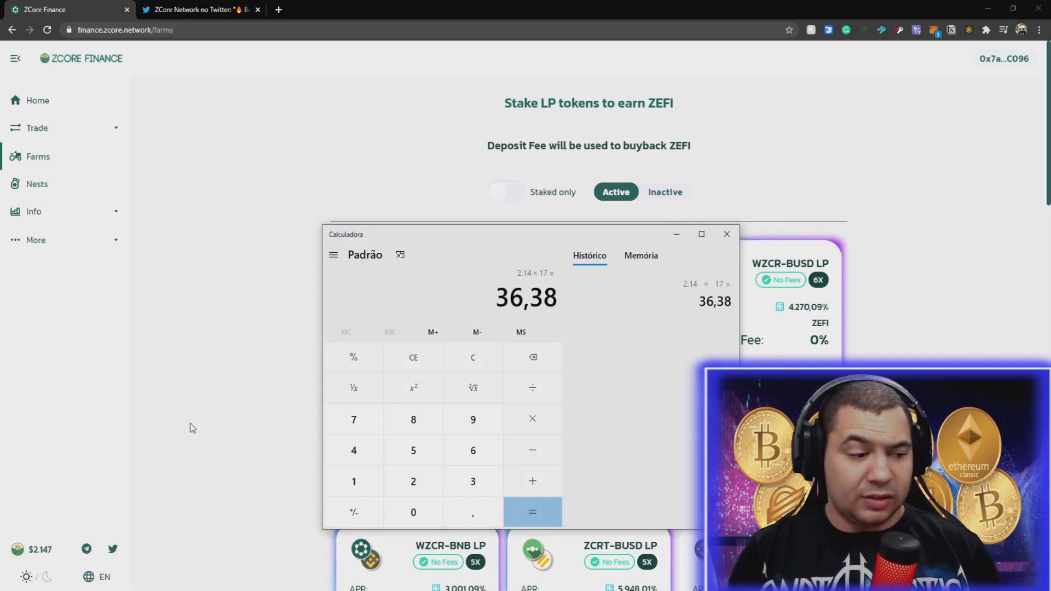
left_click(743, 227)
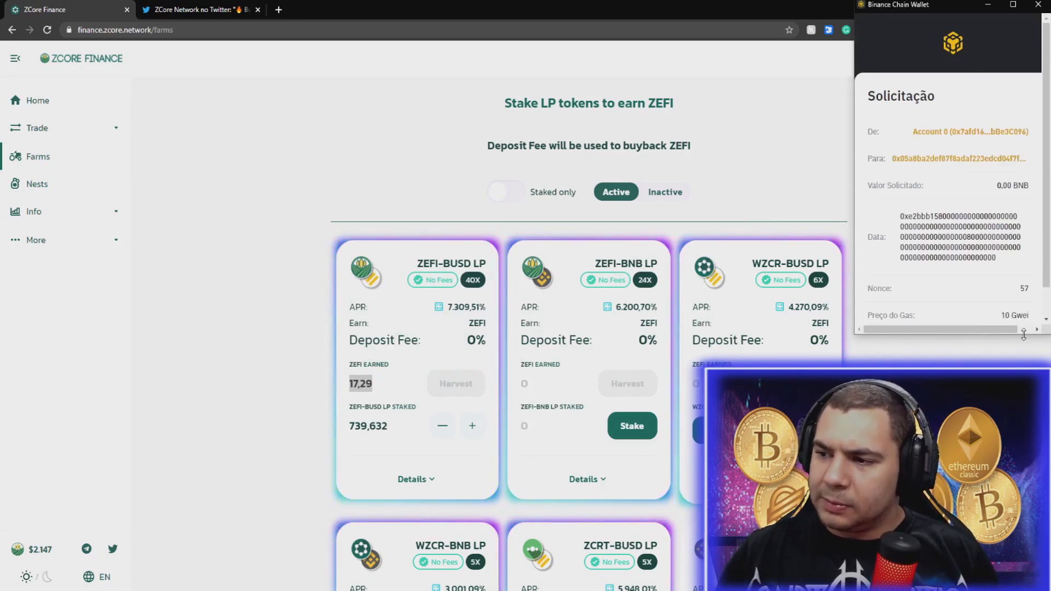
Step: Harvest the earned ZEFI from the ZEFI-BUSD farm and approve the request in the wallet
left_click_drag(1024, 335, 1023, 383)
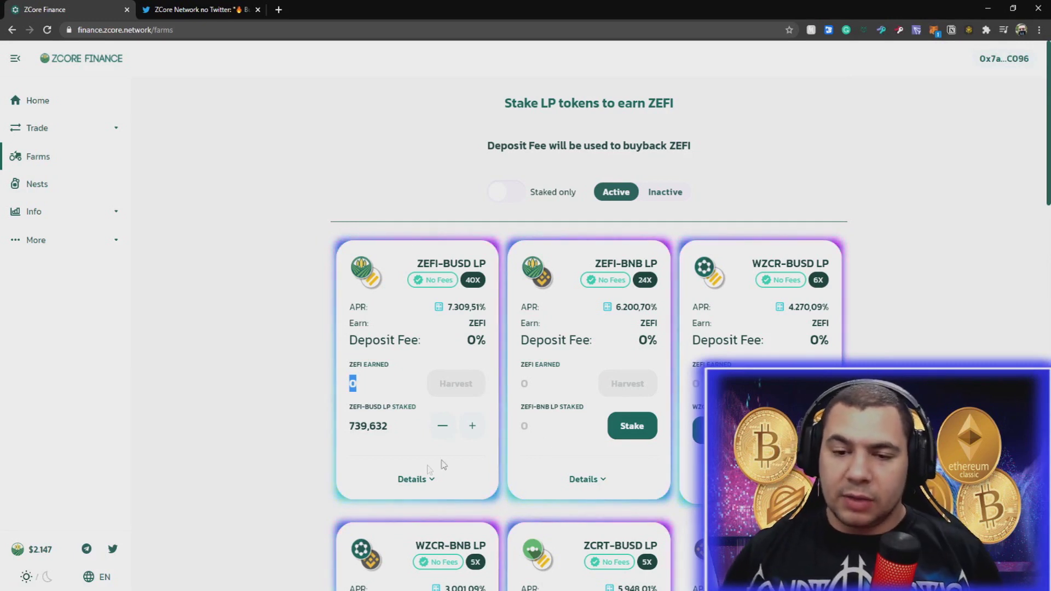
Step: Open the ZEFI-BUSD LP deposit link from the farm's details and connect the Binance Chain Wallet to the exchange page
left_click(423, 479)
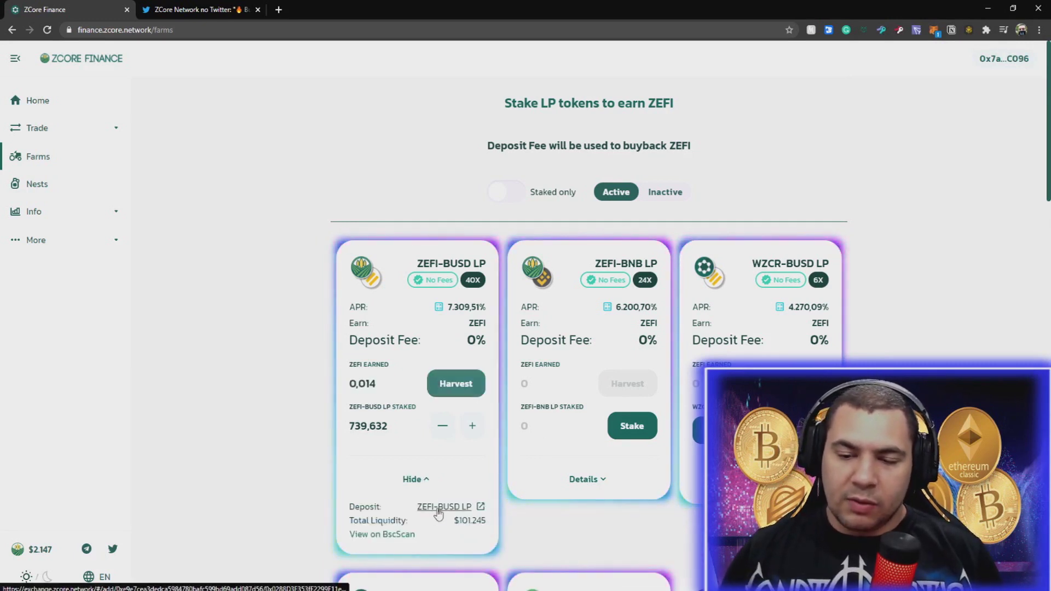
left_click(438, 509)
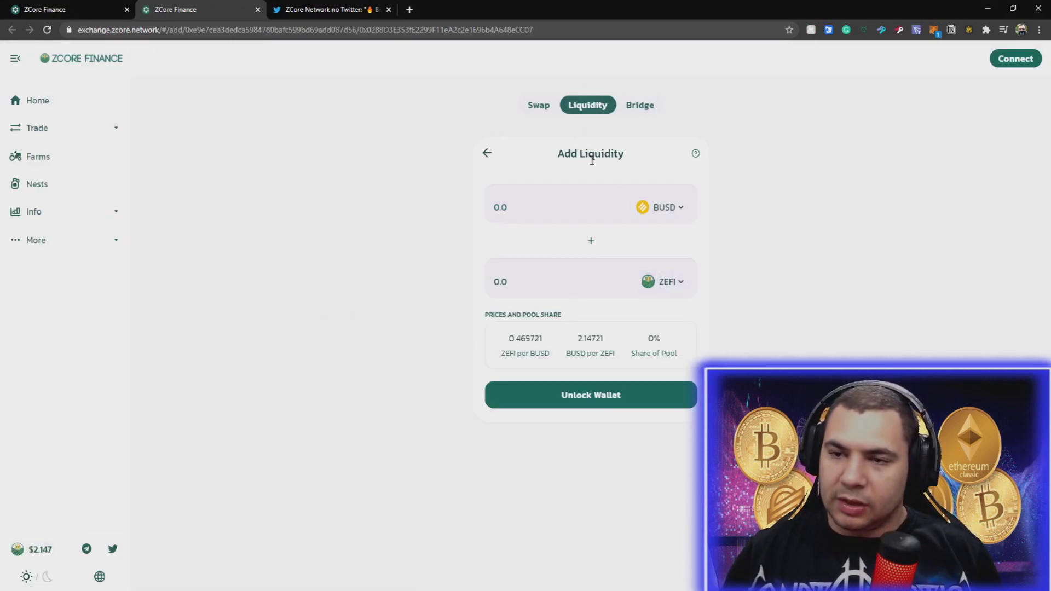
left_click(1015, 60)
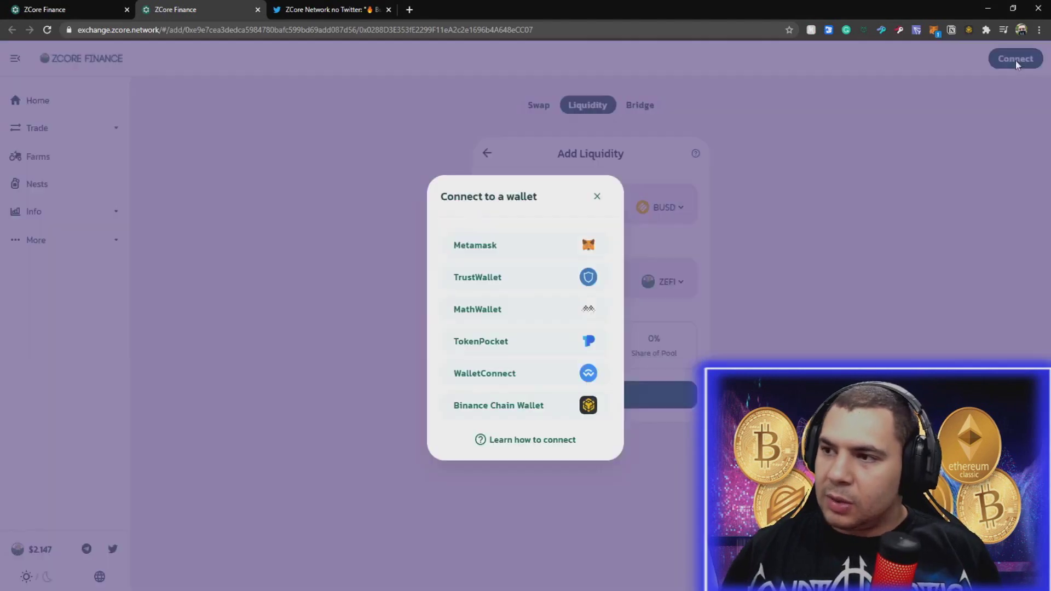
left_click(564, 404)
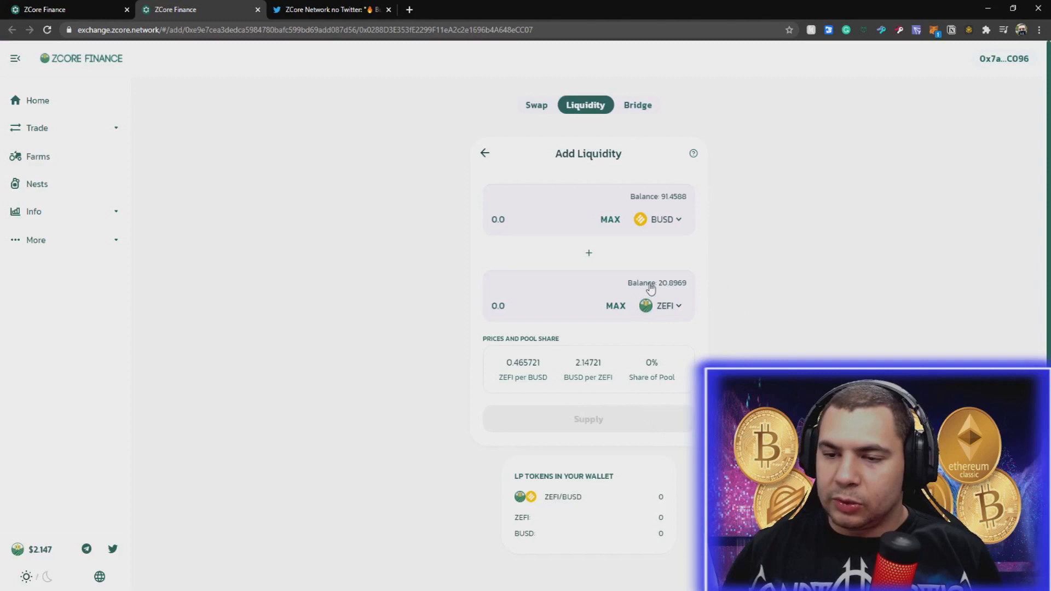
Step: Supply liquidity to the BUSD-ZEFI pair using the maximum ZEFI balance with the matching BUSD amount
left_click(615, 305)
left_click_drag(532, 223, 467, 224)
left_click(411, 241)
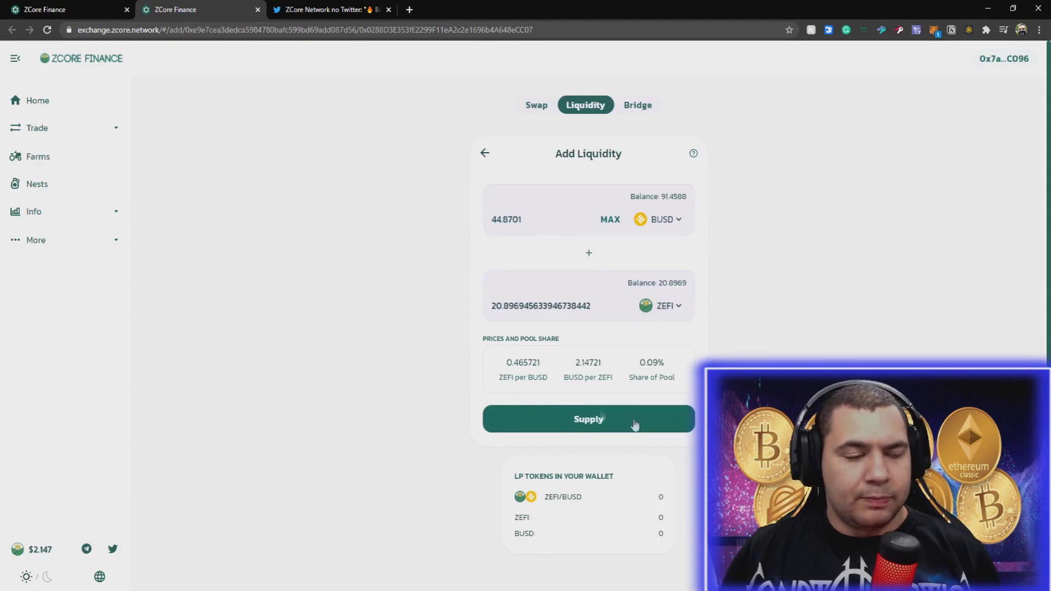
left_click(593, 428)
left_click(497, 459)
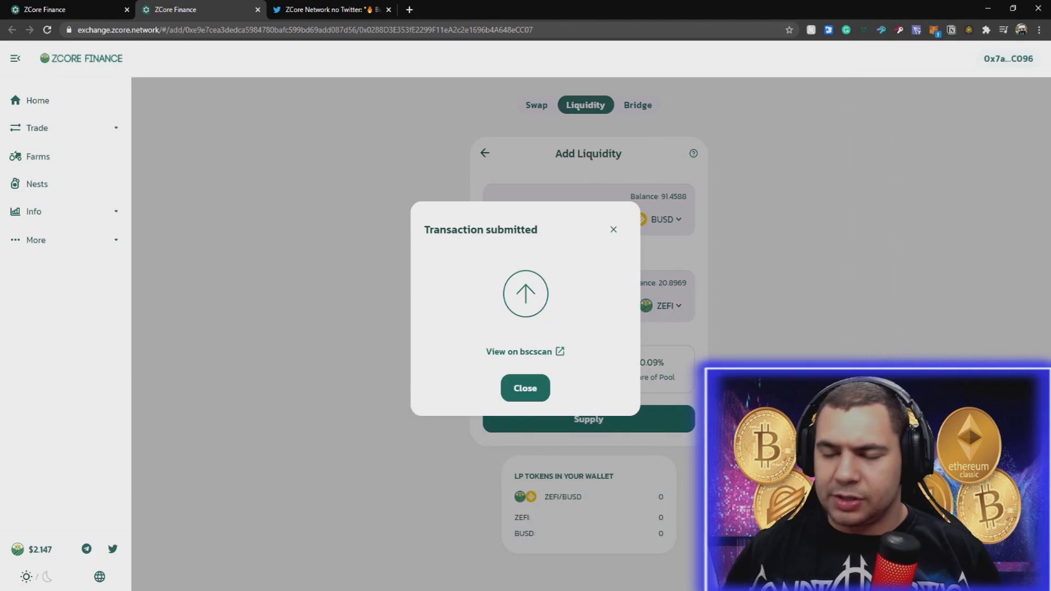
left_click(510, 390)
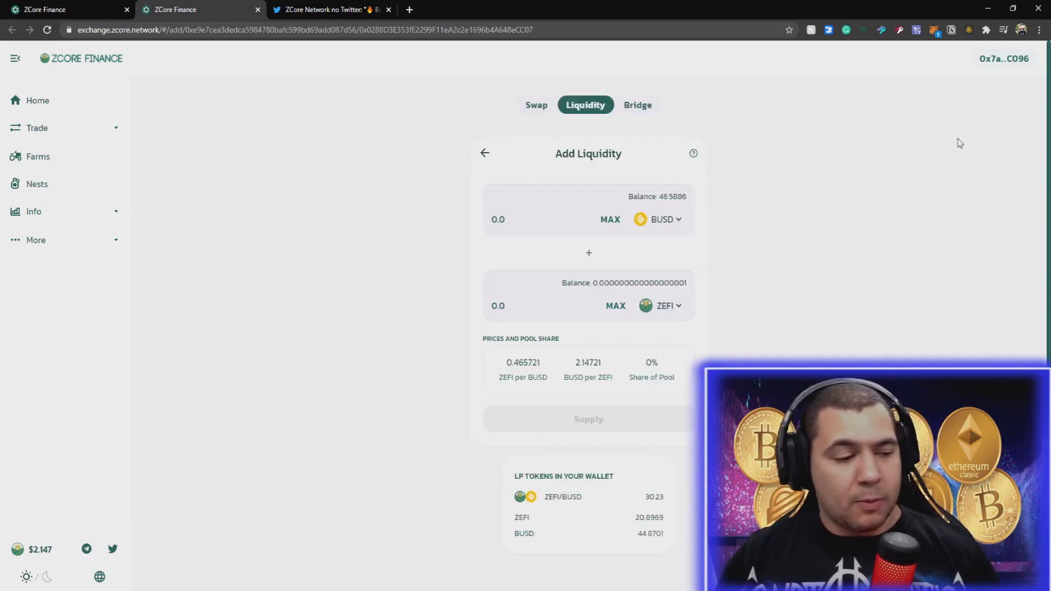
Step: Set up a swap of 20 ZEFI to BUSD on the exchange without executing it
left_click(538, 104)
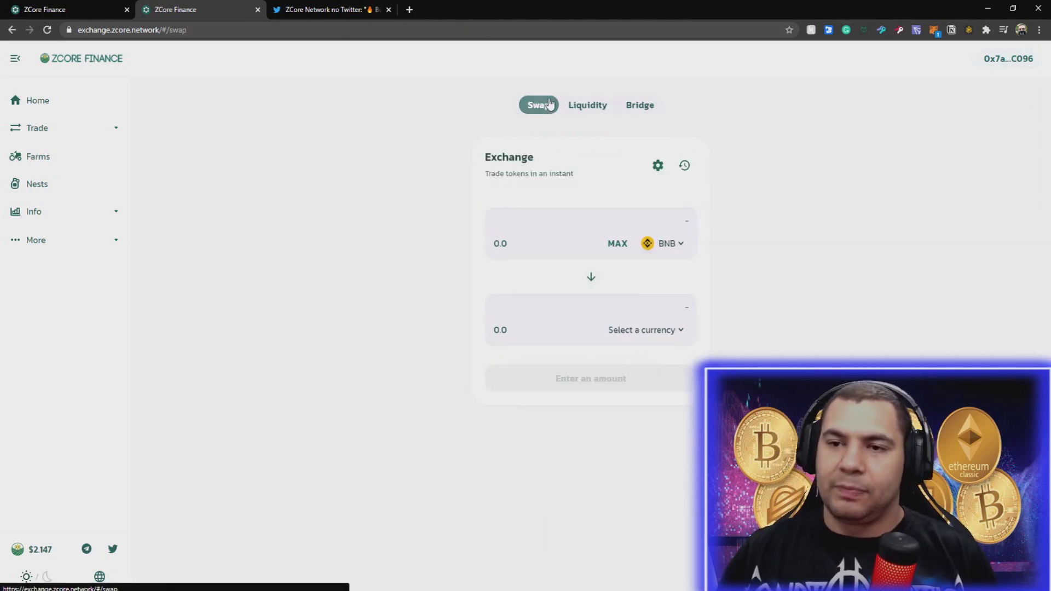
left_click(665, 243)
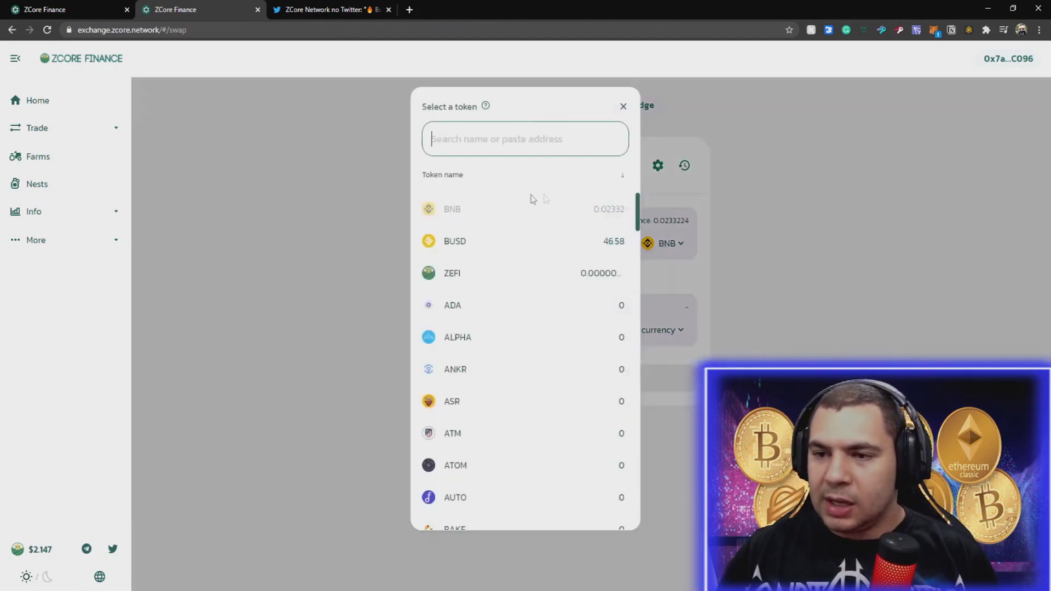
left_click(479, 271)
left_click(629, 328)
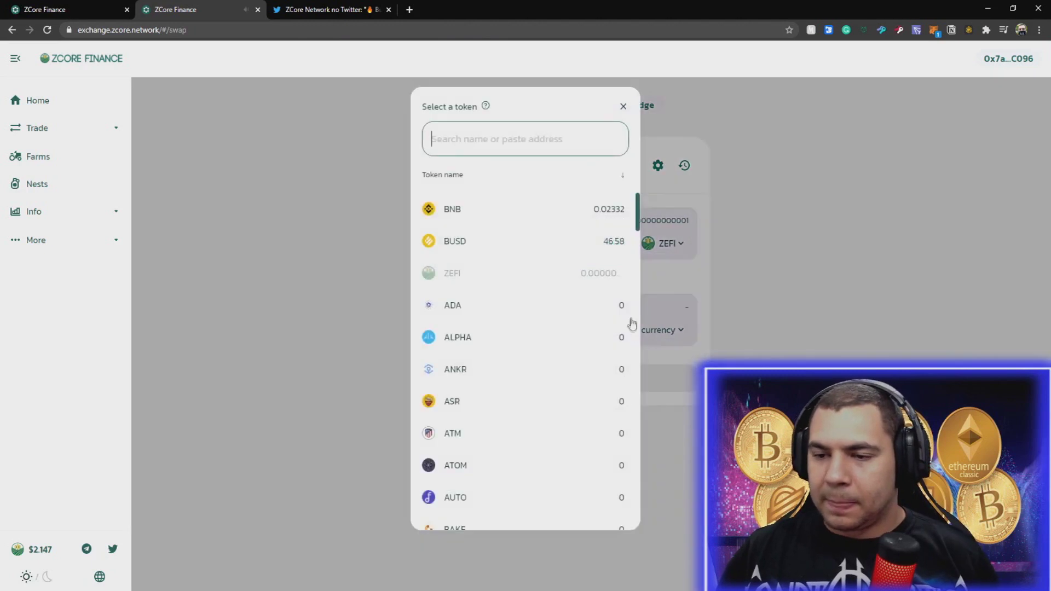
left_click(497, 239)
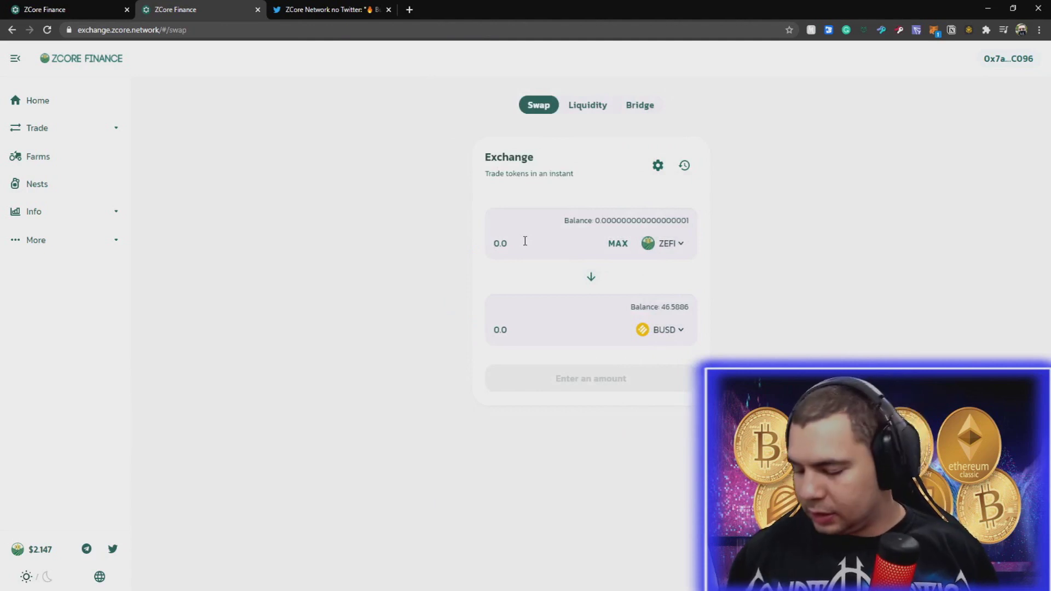
left_click(525, 241)
type("20")
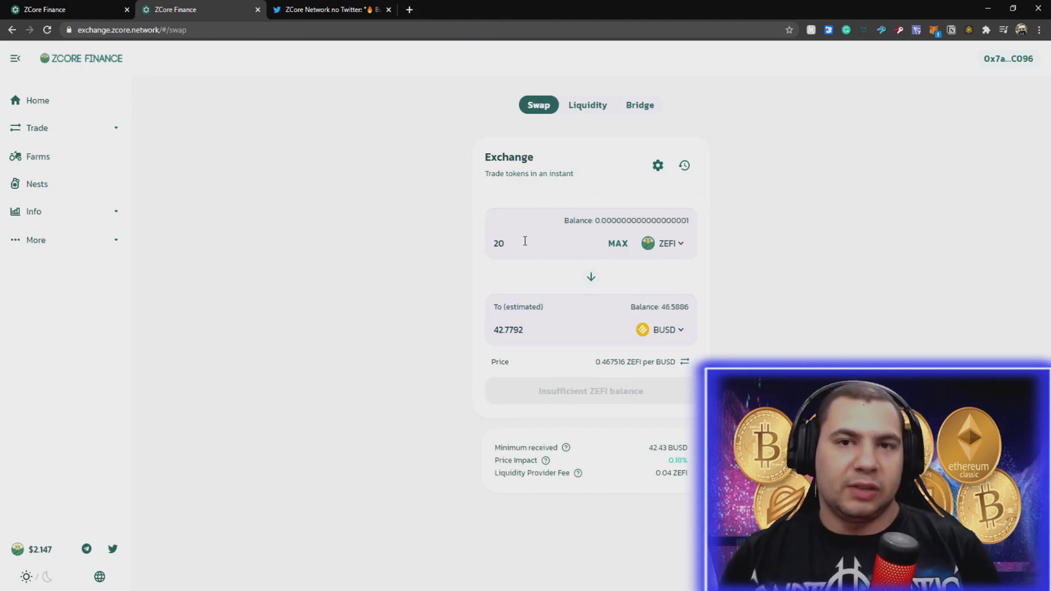
Step: Return to the farms page, reconnect the Binance Chain Wallet and check the ZEFI earned in the ZEFI-BUSD farm
left_click(573, 110)
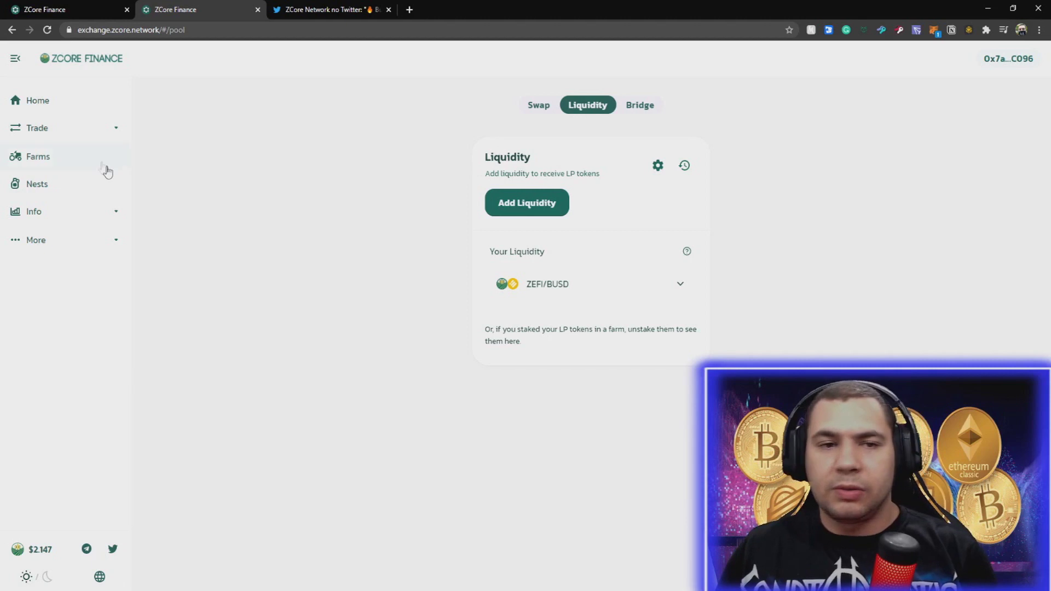
left_click(69, 162)
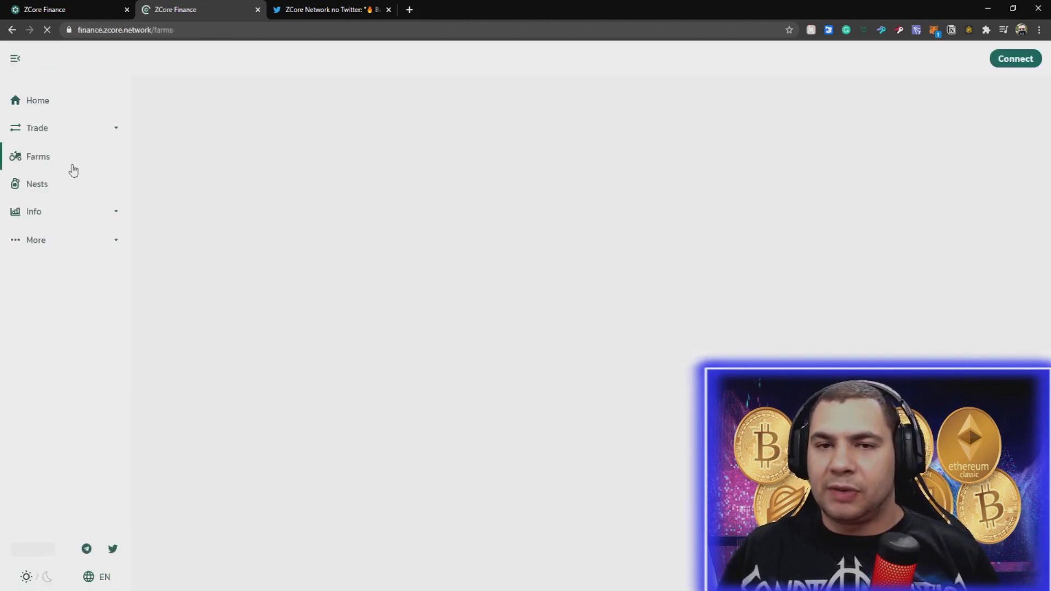
left_click(1011, 59)
left_click(553, 403)
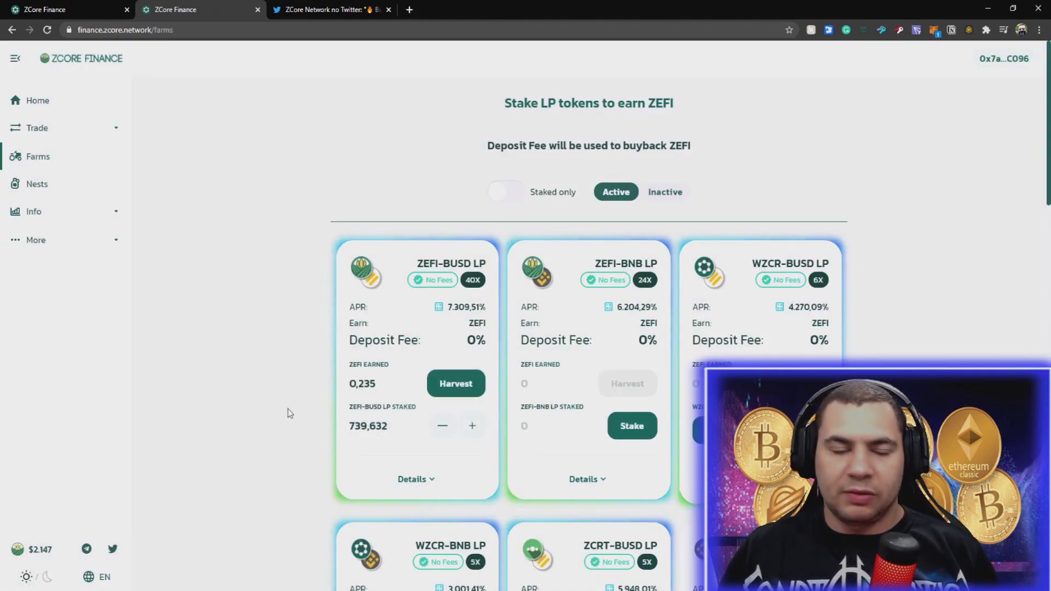
left_click_drag(378, 383, 359, 384)
left_click(280, 377)
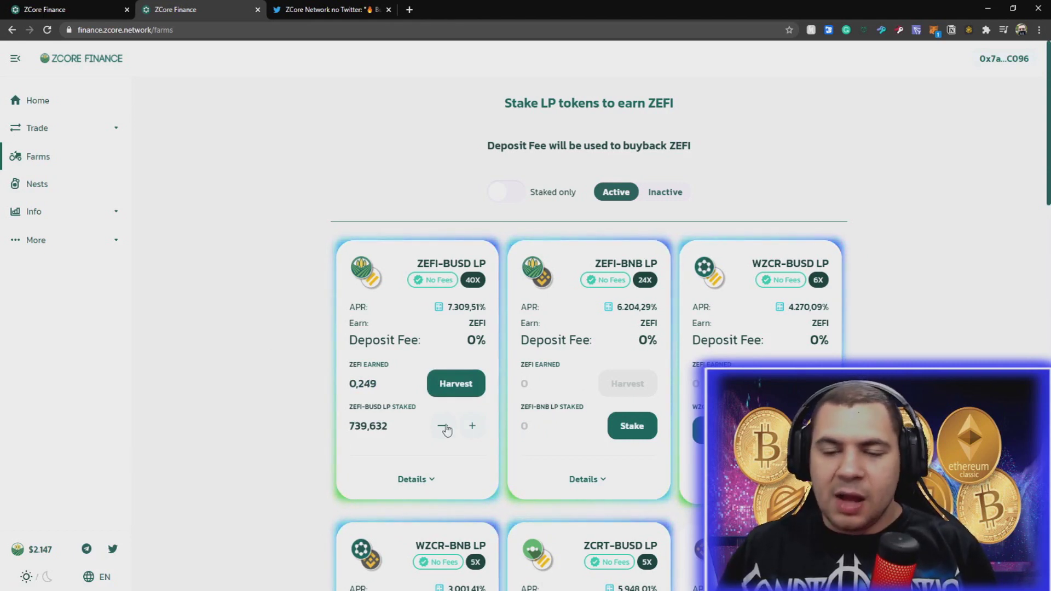
Step: Deposit the maximum available ZEFI-BUSD LP tokens into the ZEFI-BUSD farm and approve the transaction in the wallet
left_click(470, 428)
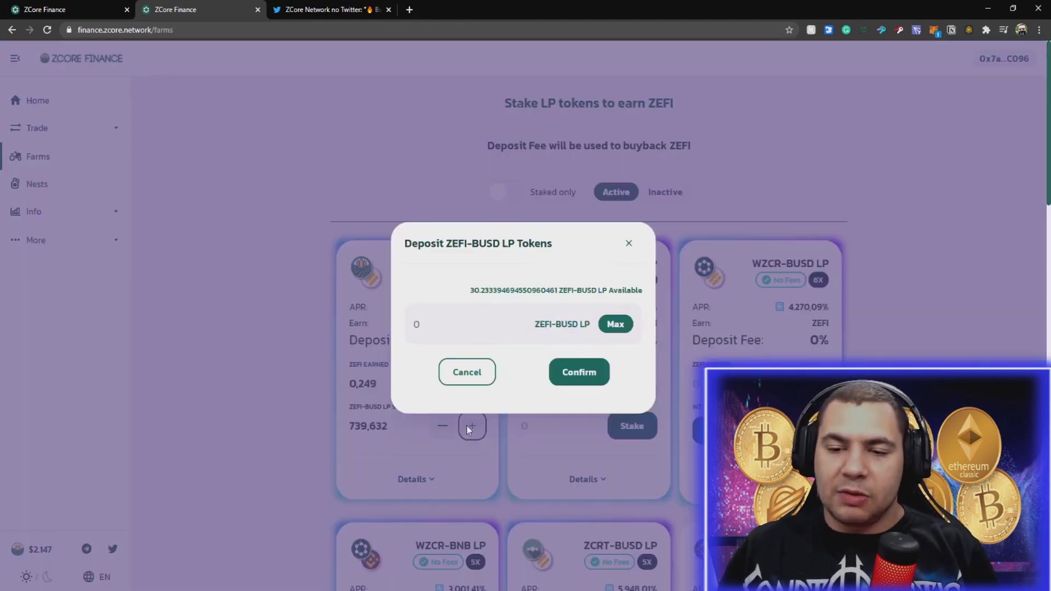
left_click(606, 328)
left_click(580, 375)
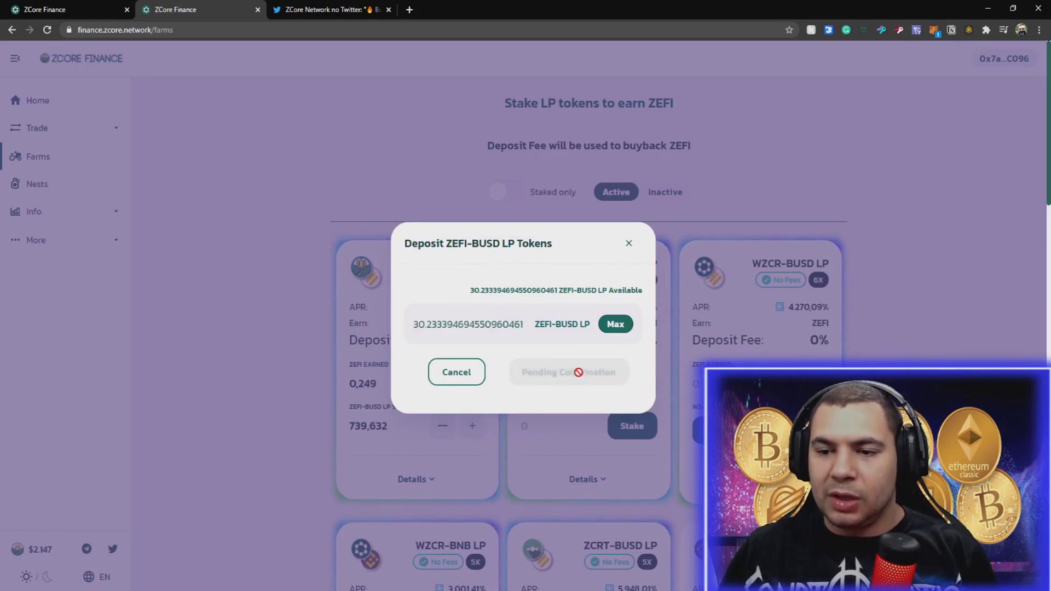
scroll(997, 305, "down", 5)
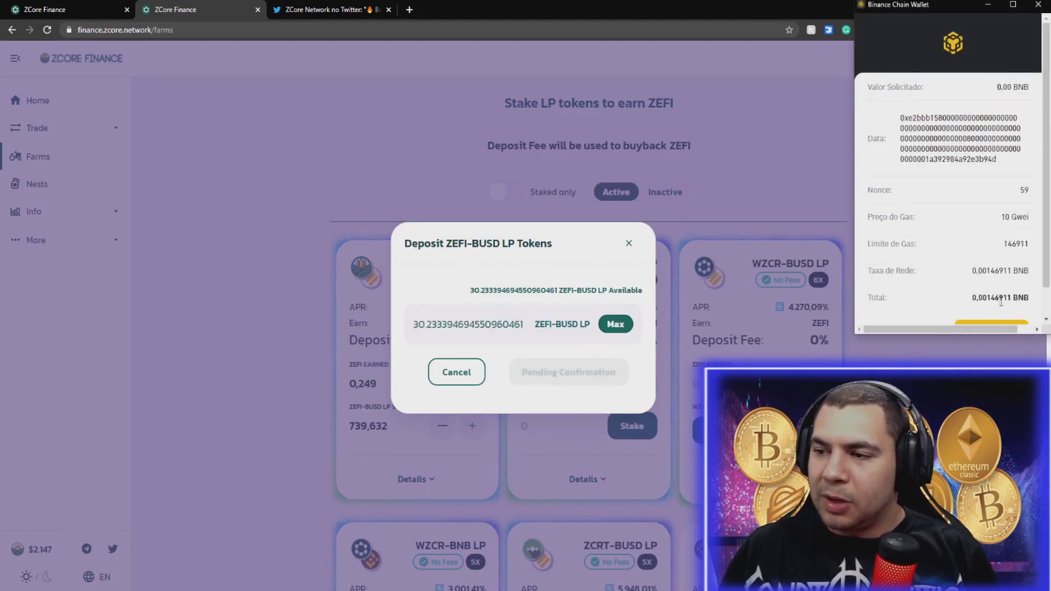
left_click(991, 300)
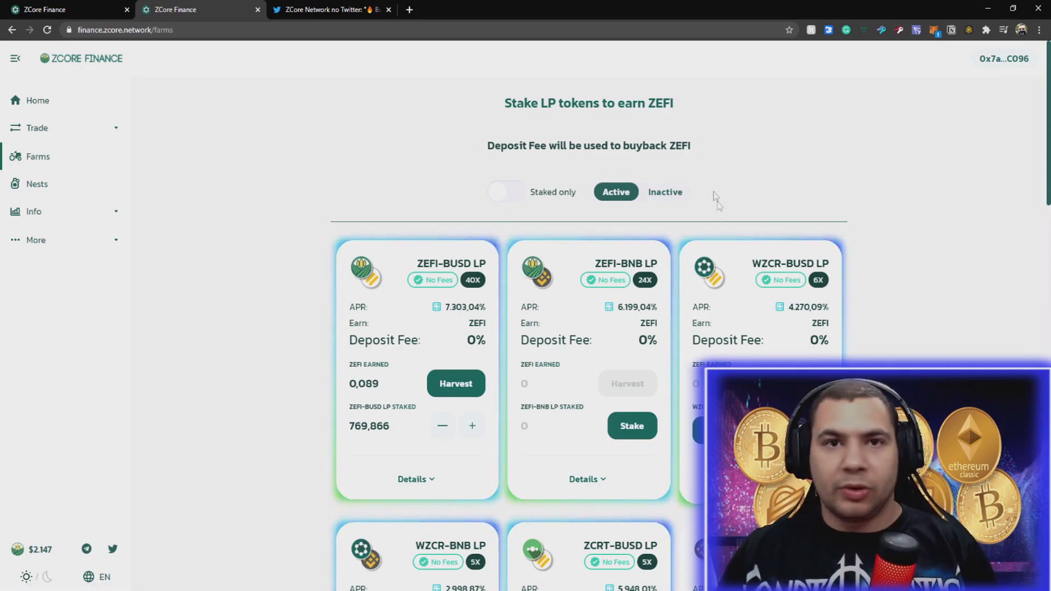
Step: Withdraw the maximum staked ZEFI-BUSD LP tokens from the farm and approve the transaction in the wallet
left_click(442, 429)
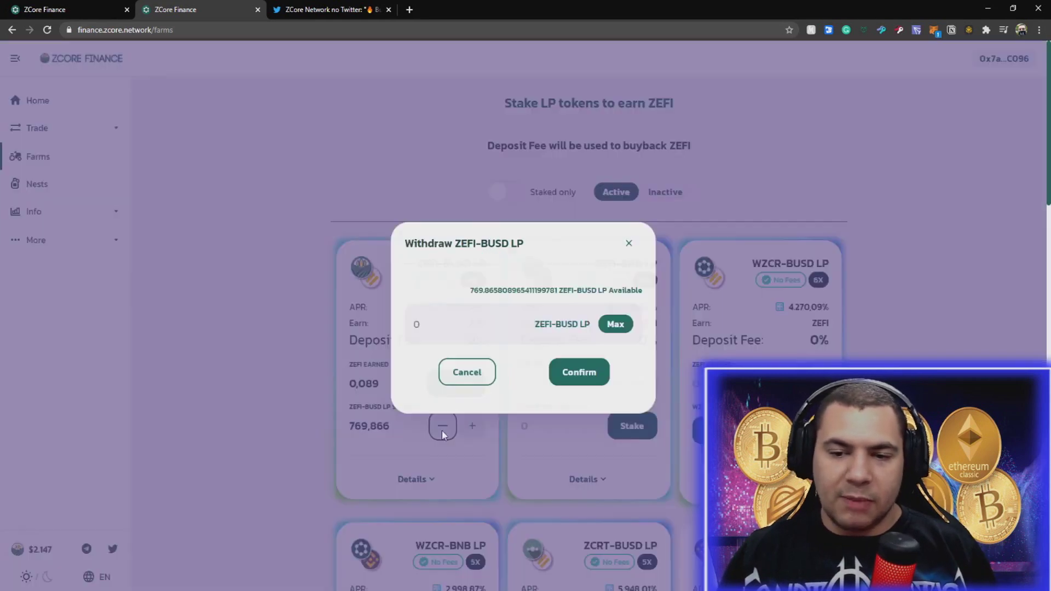
left_click(615, 324)
left_click(580, 374)
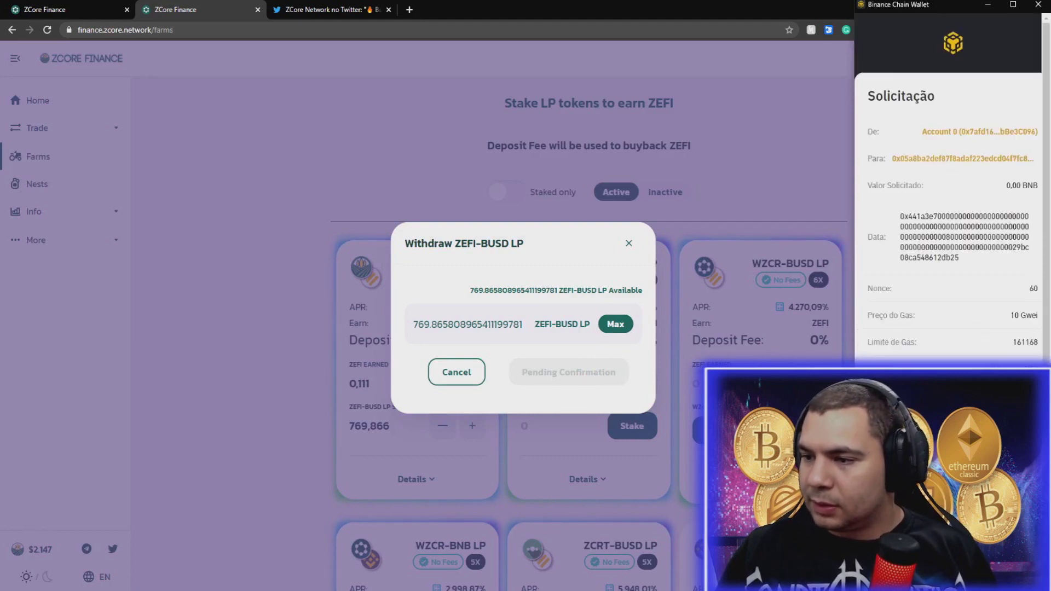
left_click(870, 336)
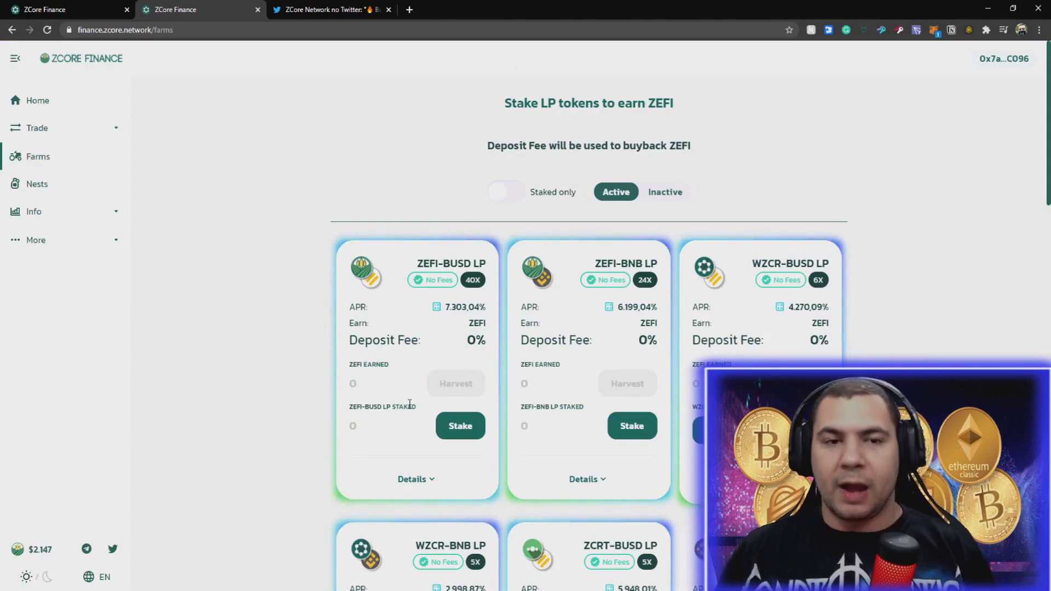
Step: Open the add-liquidity page from the ZEFI-BUSD farm's details and connect the Binance Chain Wallet there
left_click(412, 478)
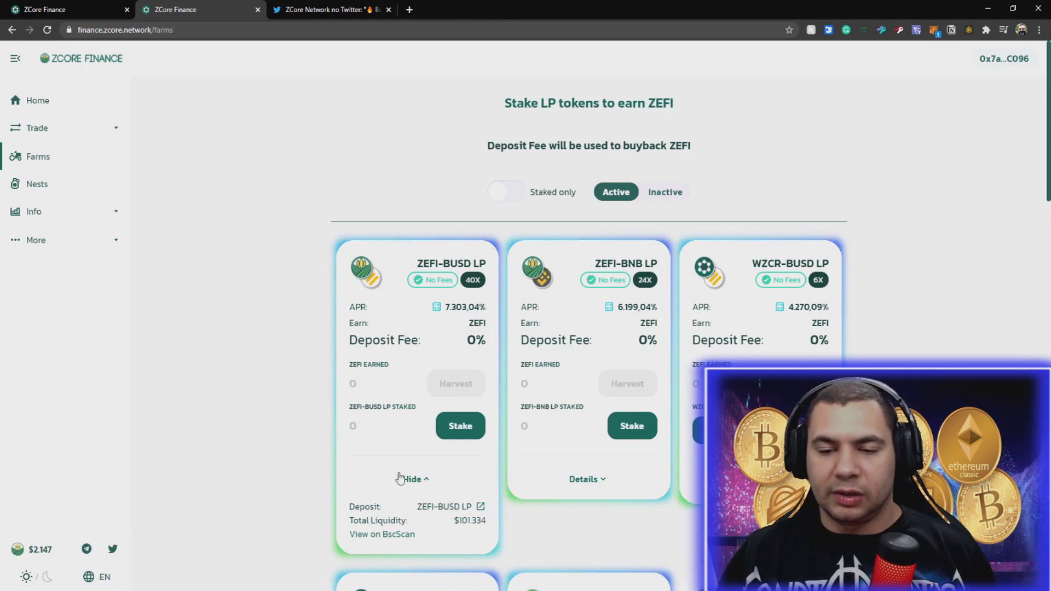
scroll(386, 450, "down", 2)
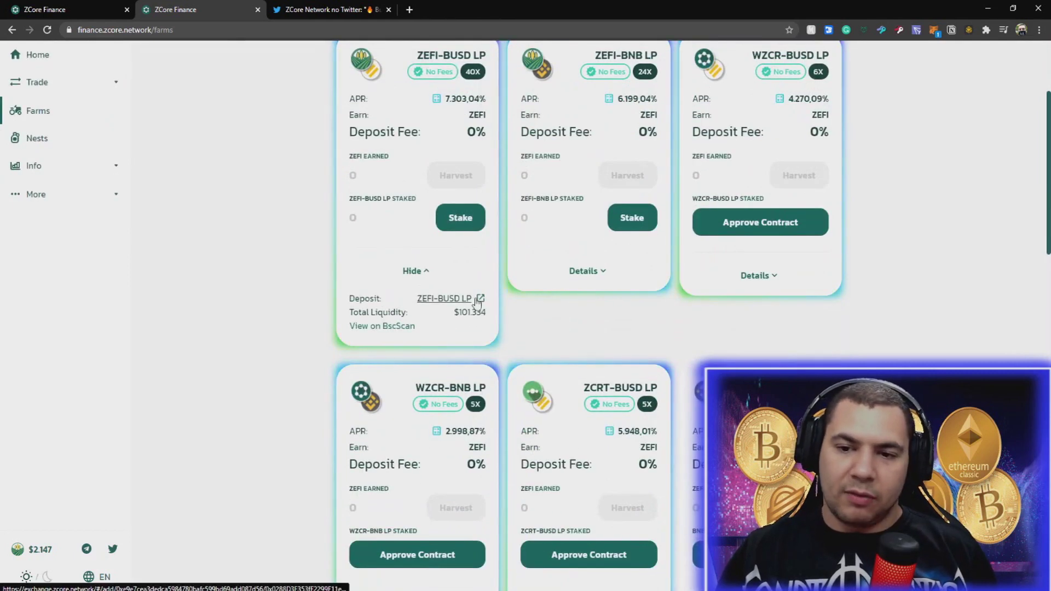
left_click(477, 300)
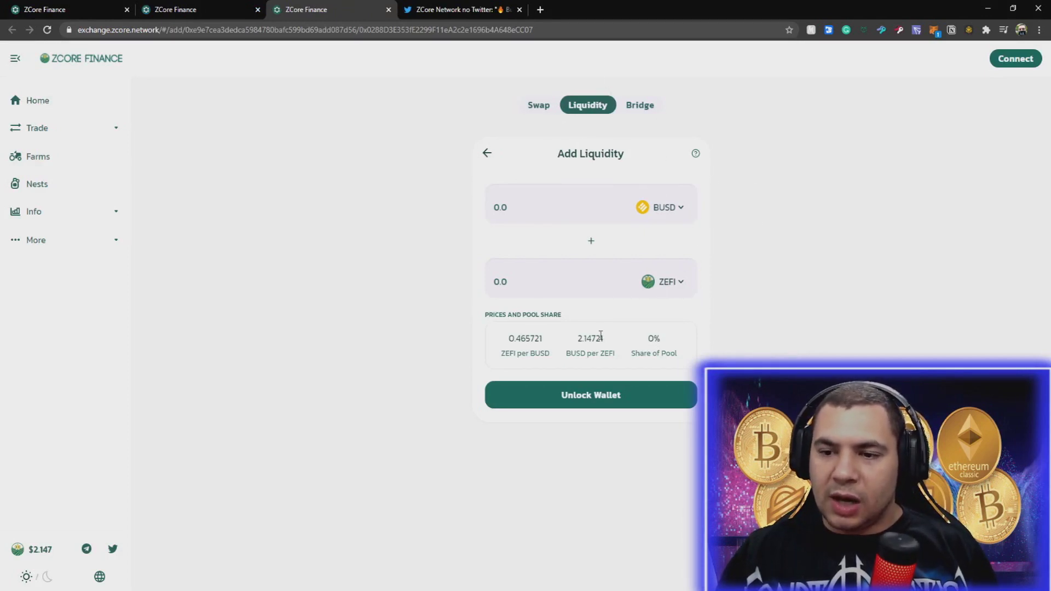
left_click(1015, 58)
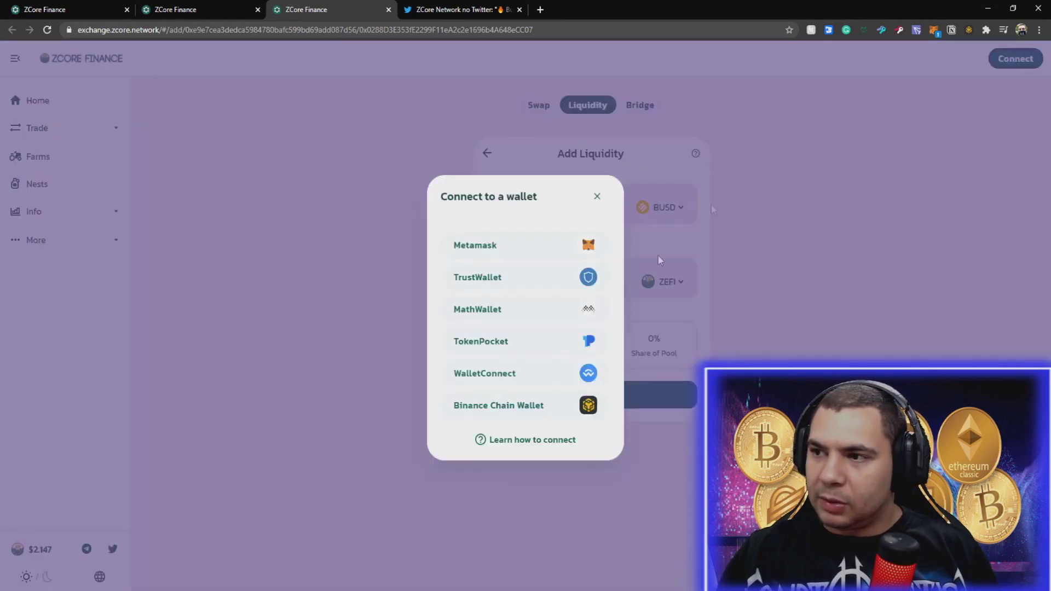
left_click(539, 403)
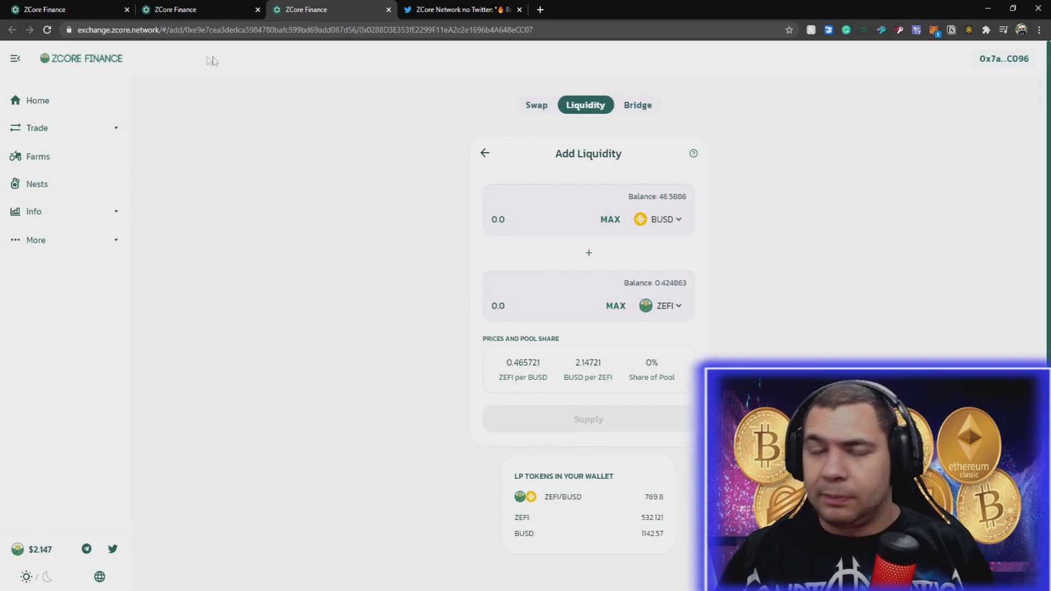
Step: Open the Remove Liquidity page for the BUSD/ZEFI pair by replacing "add" with "remove" in the page address
double_click(176, 30)
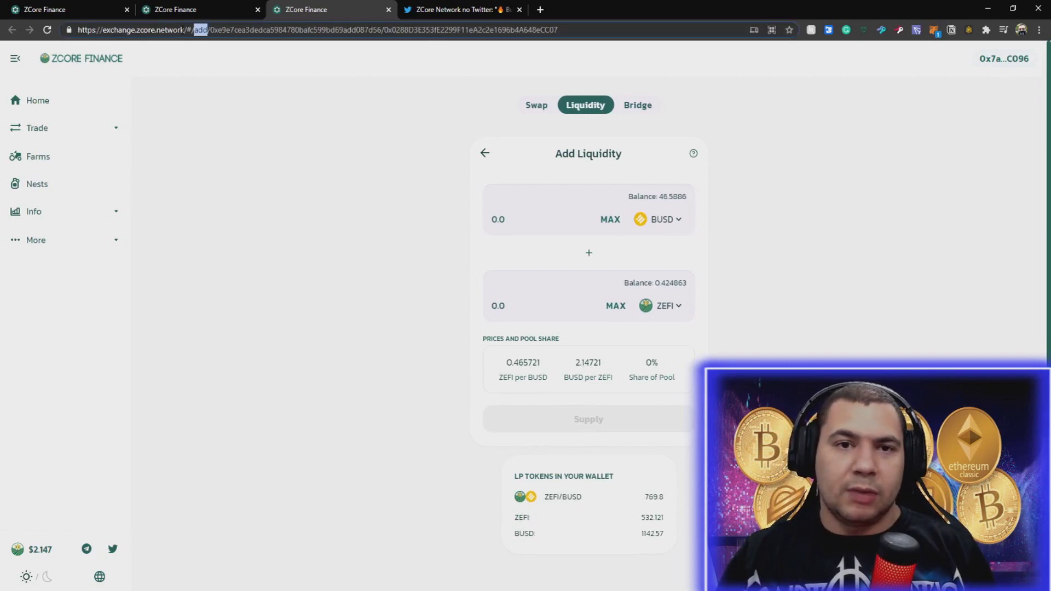
type("remove")
key("Return")
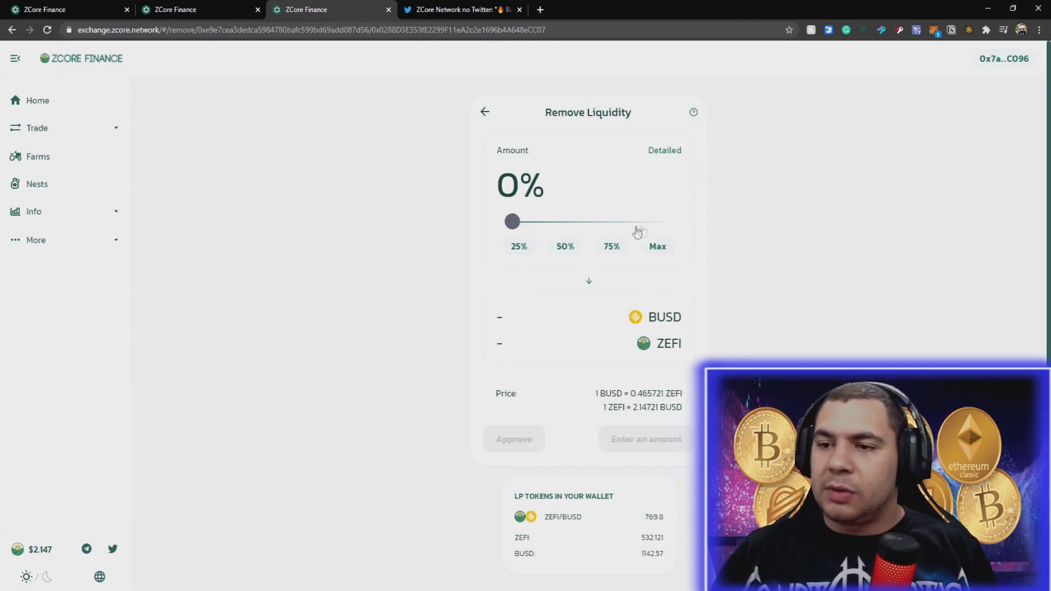
Step: Remove 100% of the BUSD/ZEFI liquidity, confirm the removal and dismiss the transaction message
left_click(657, 246)
left_click_drag(661, 220, 713, 225)
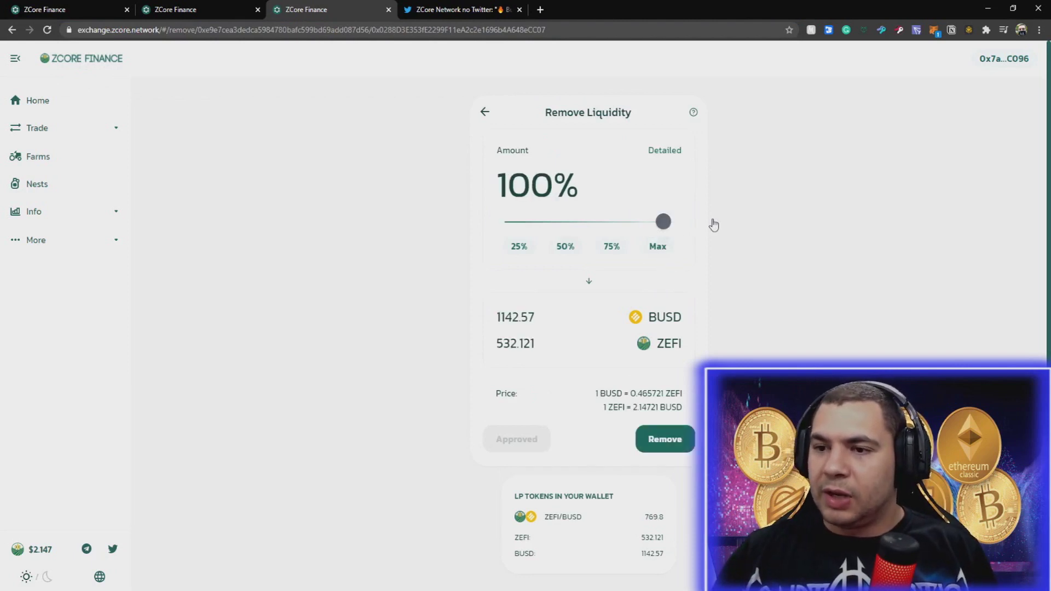
left_click(680, 445)
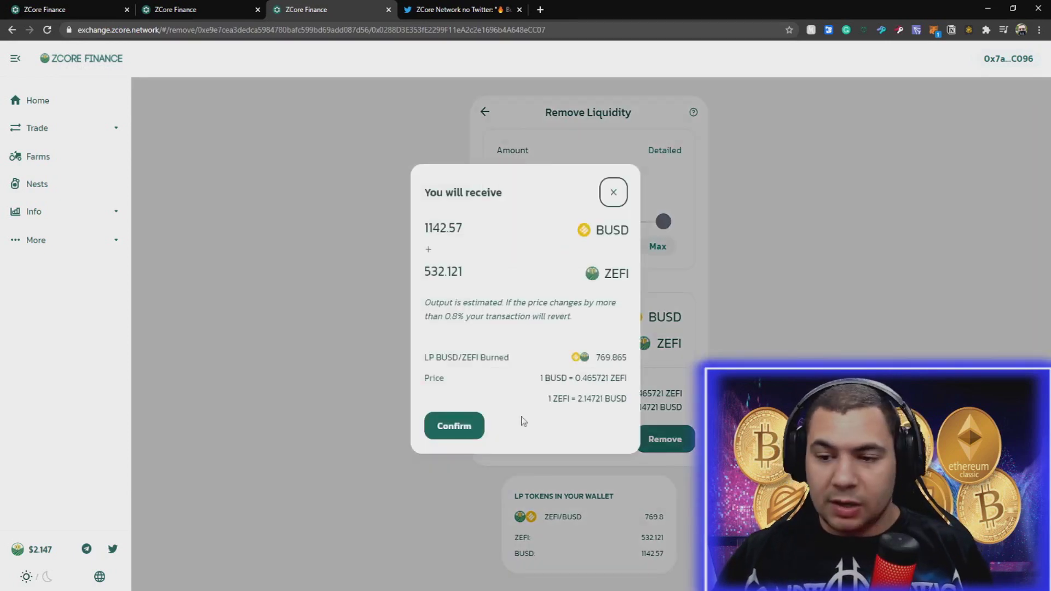
left_click(464, 426)
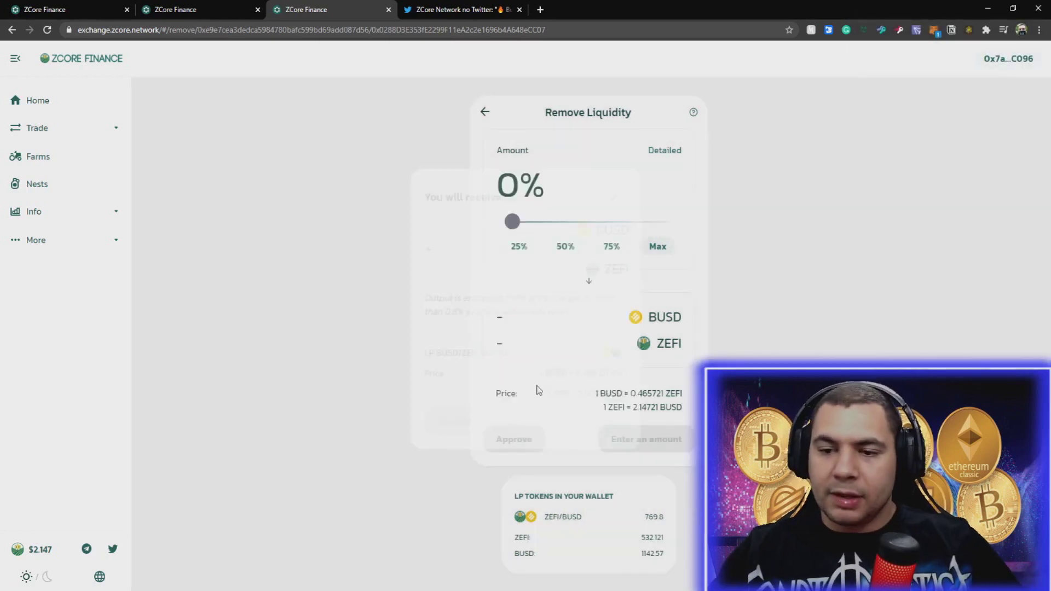
left_click(526, 388)
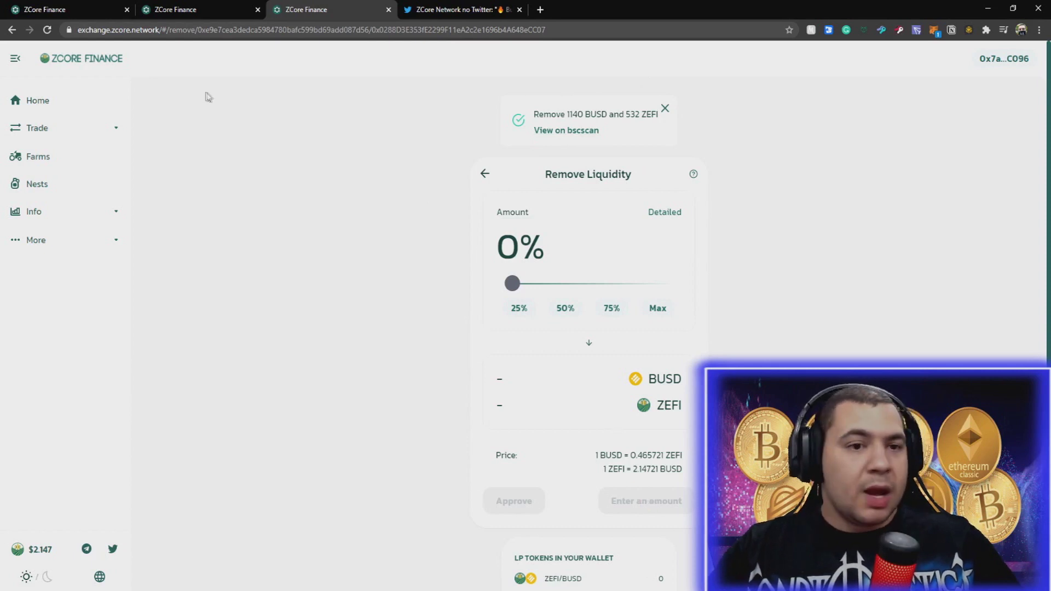
Step: Set up a swap of the maximum ZEFI balance to BUSD on the exchange
left_click(107, 130)
left_click(48, 159)
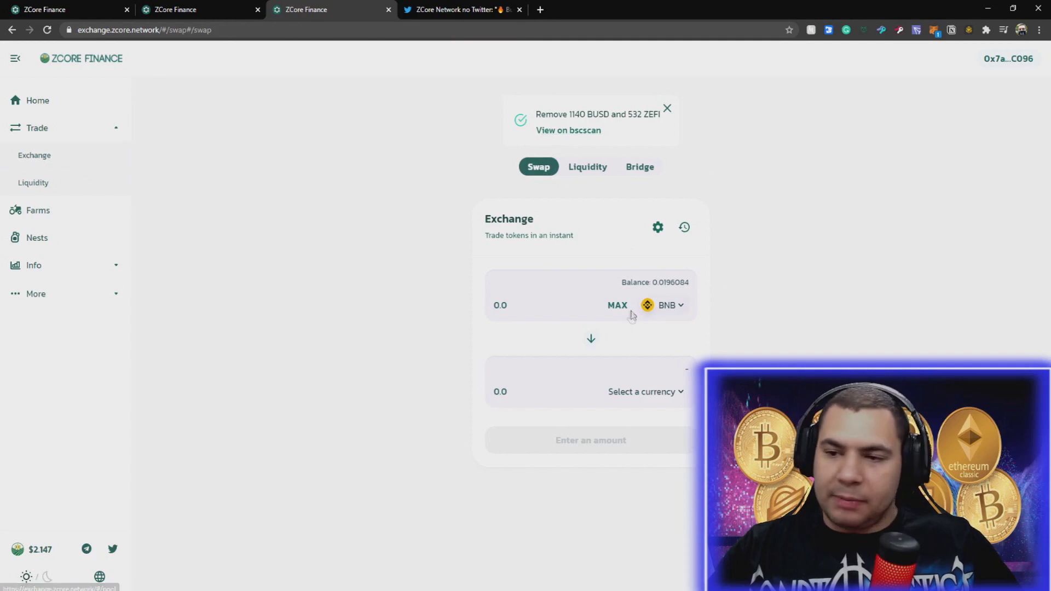
left_click(665, 305)
left_click(457, 276)
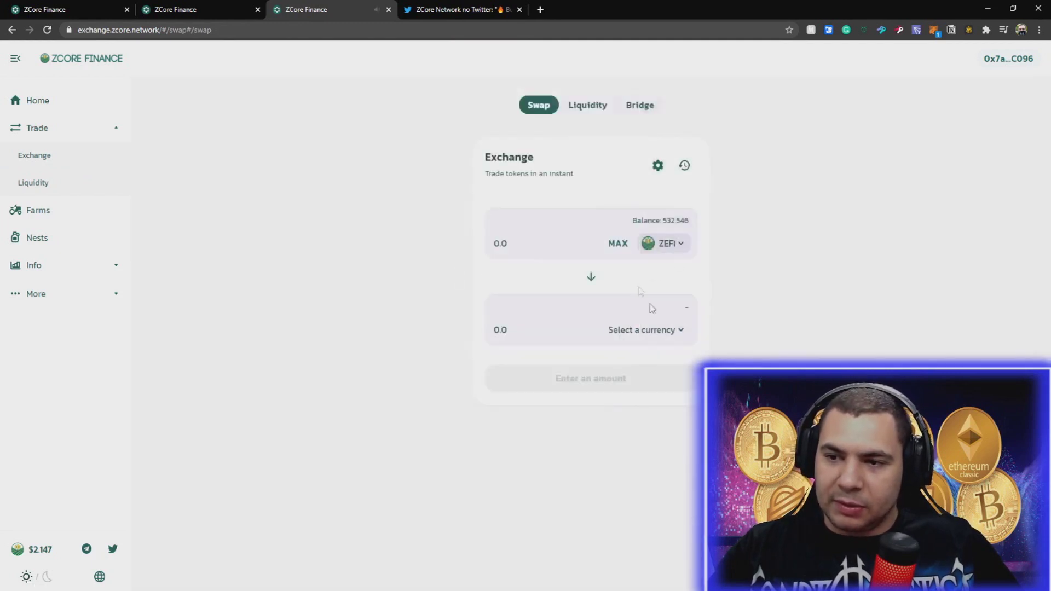
left_click(661, 331)
left_click(457, 244)
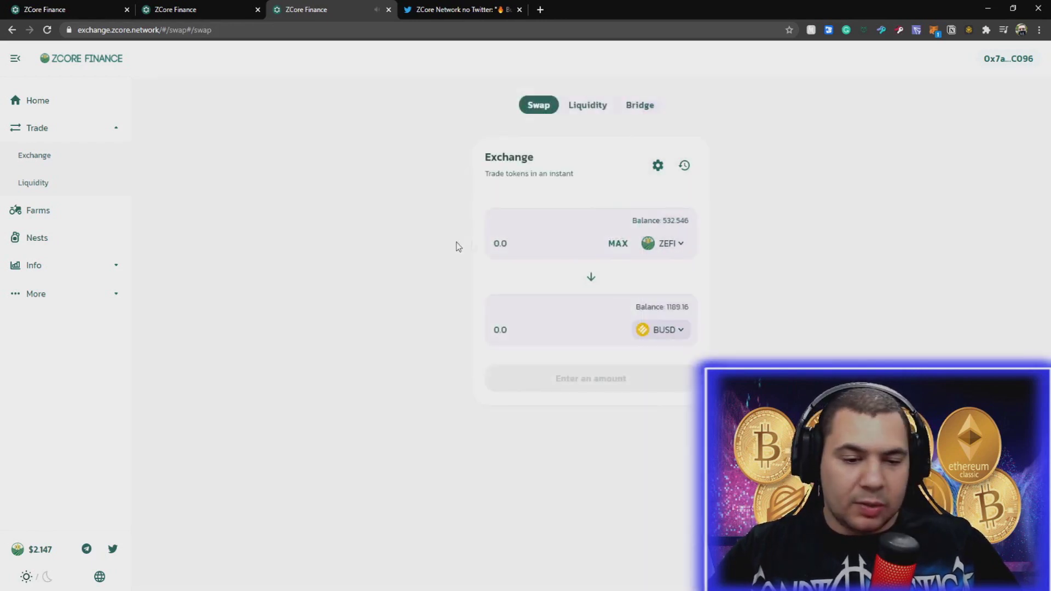
left_click(618, 243)
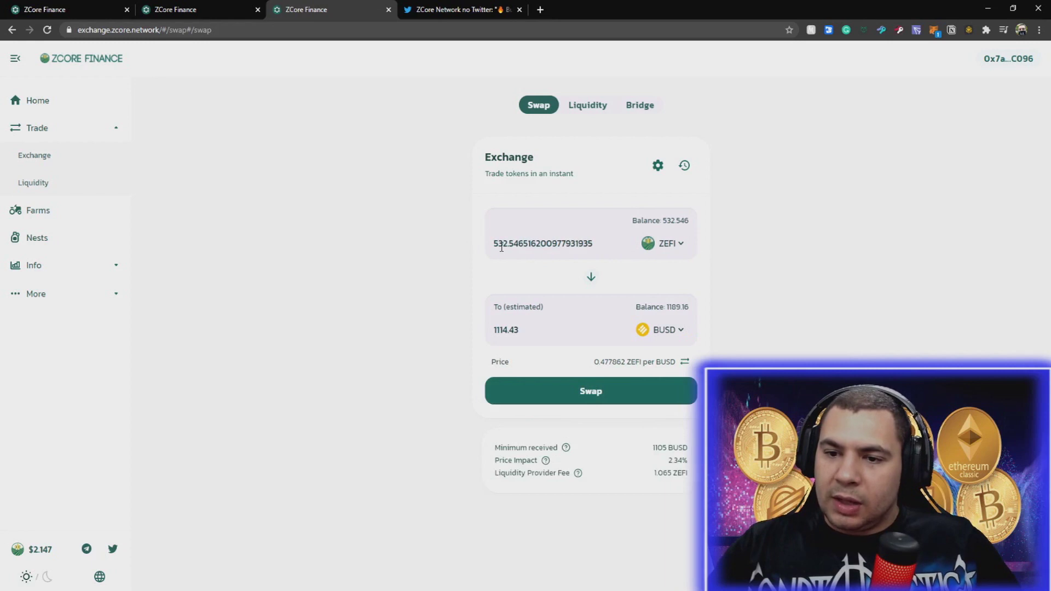
Step: Execute the ZEFI to BUSD swap, approve the transaction in the Binance Chain Wallet and dismiss the submission message
left_click_drag(524, 331, 420, 340)
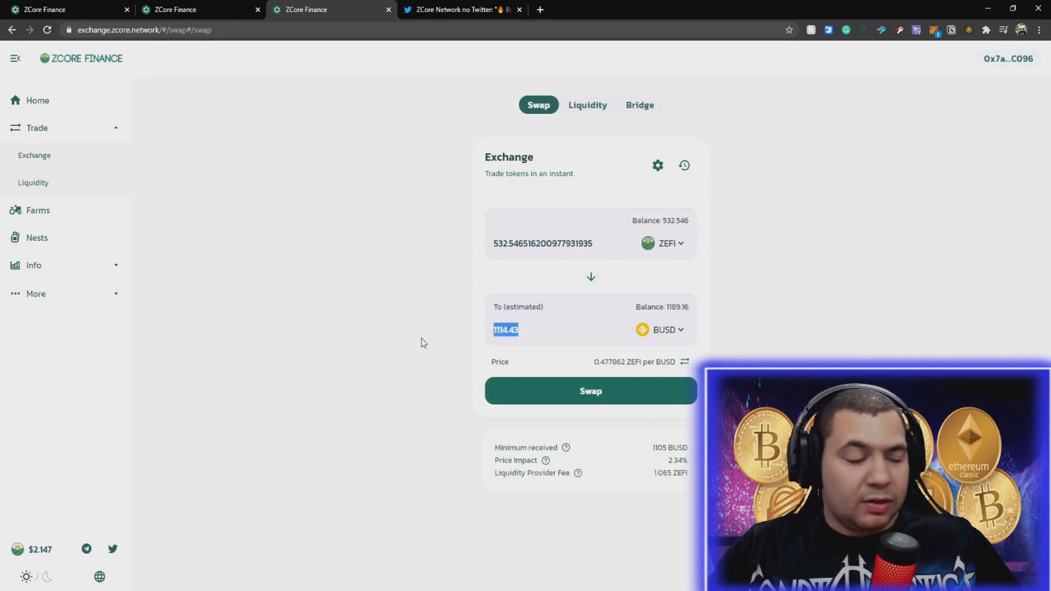
left_click(599, 388)
left_click(547, 429)
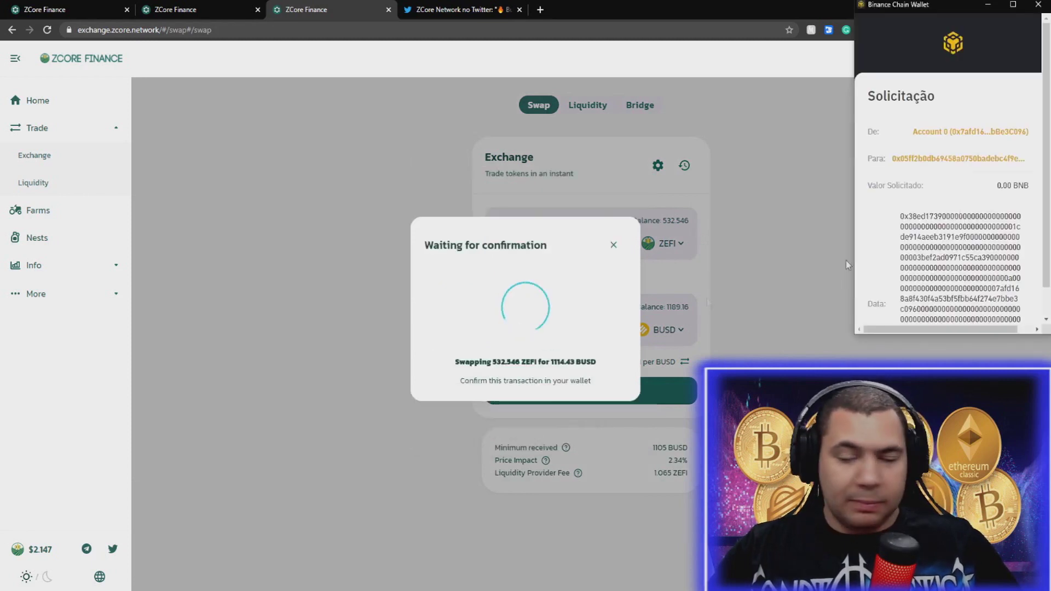
scroll(1002, 306, "down", 5)
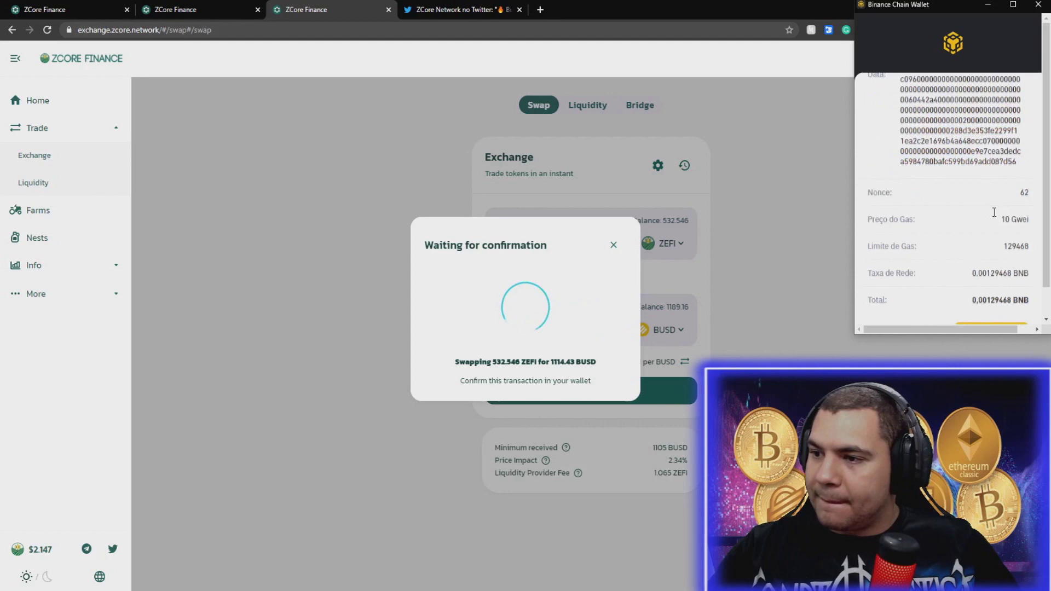
left_click(995, 311)
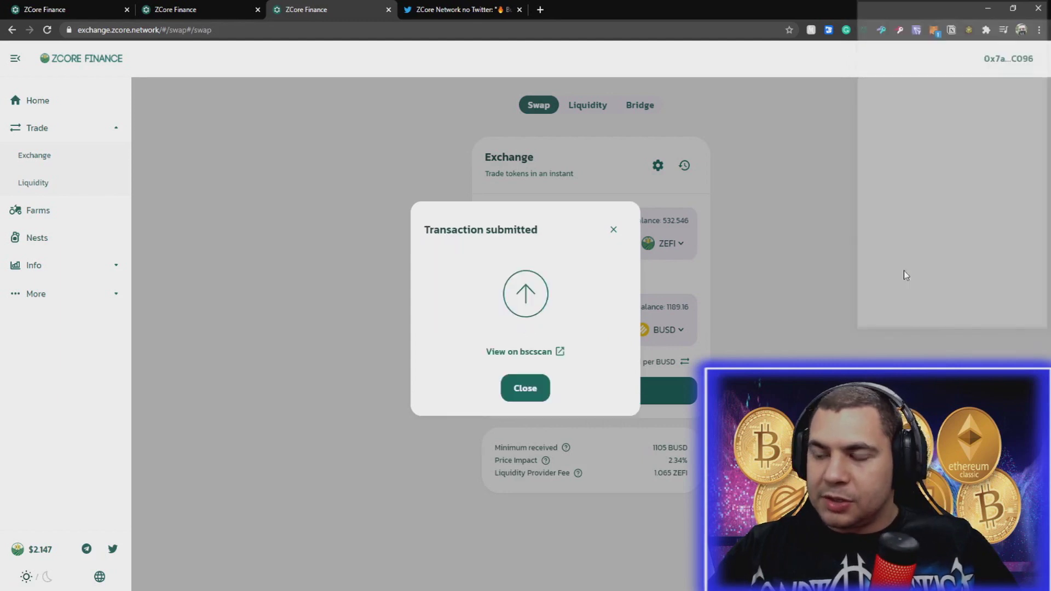
left_click(525, 390)
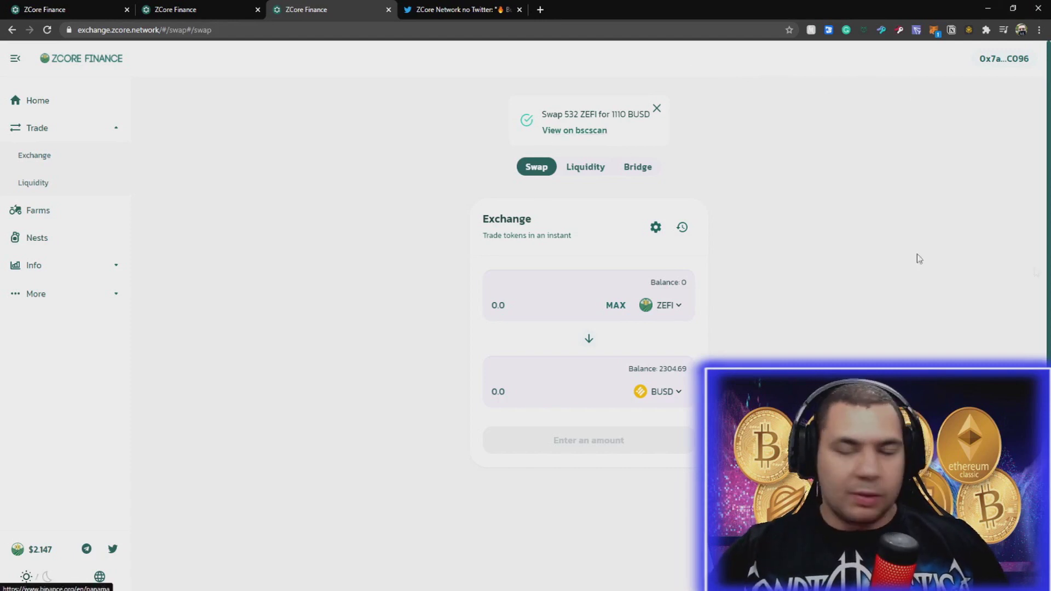
Step: Check the BUSD and ZEFI balances in the Binance Chain Wallet extension
left_click(967, 31)
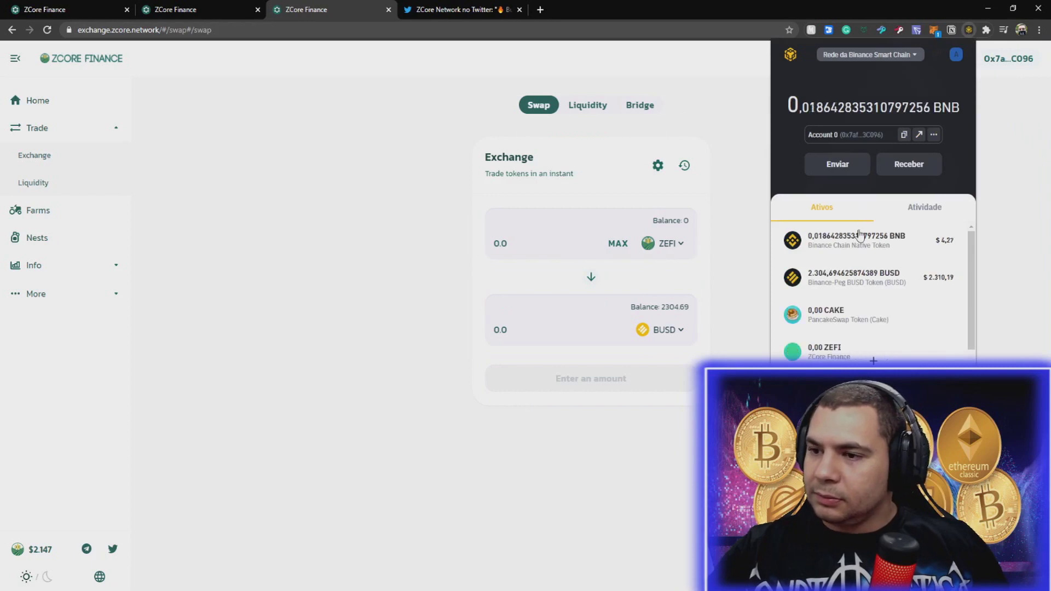
scroll(782, 251, "down", 1)
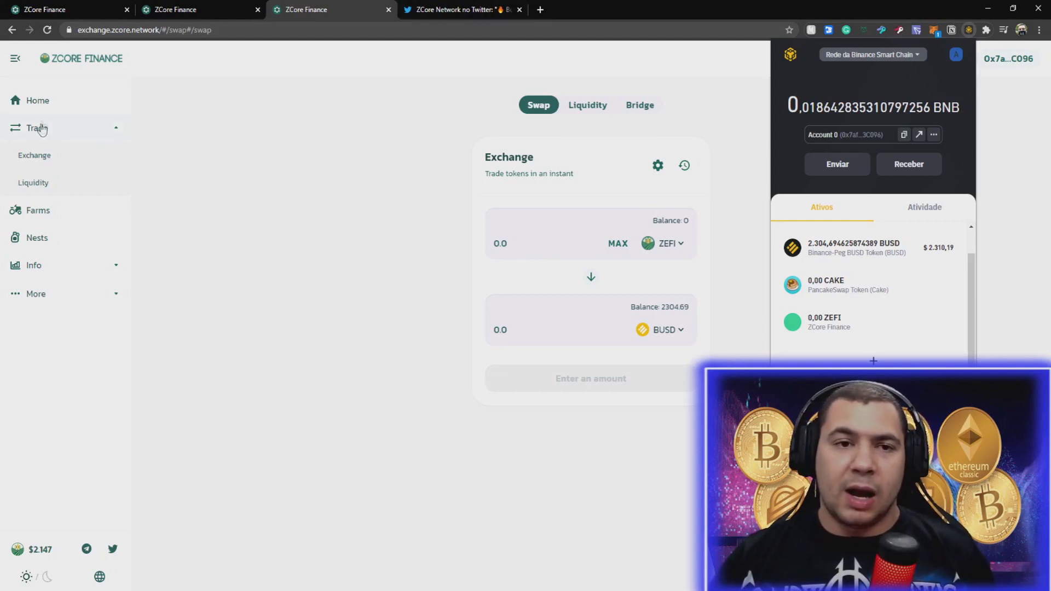
Step: Examine the total value locked on the ZCore Finance home page, and return to the farms list
left_click(62, 97)
scroll(245, 388, "down", 1)
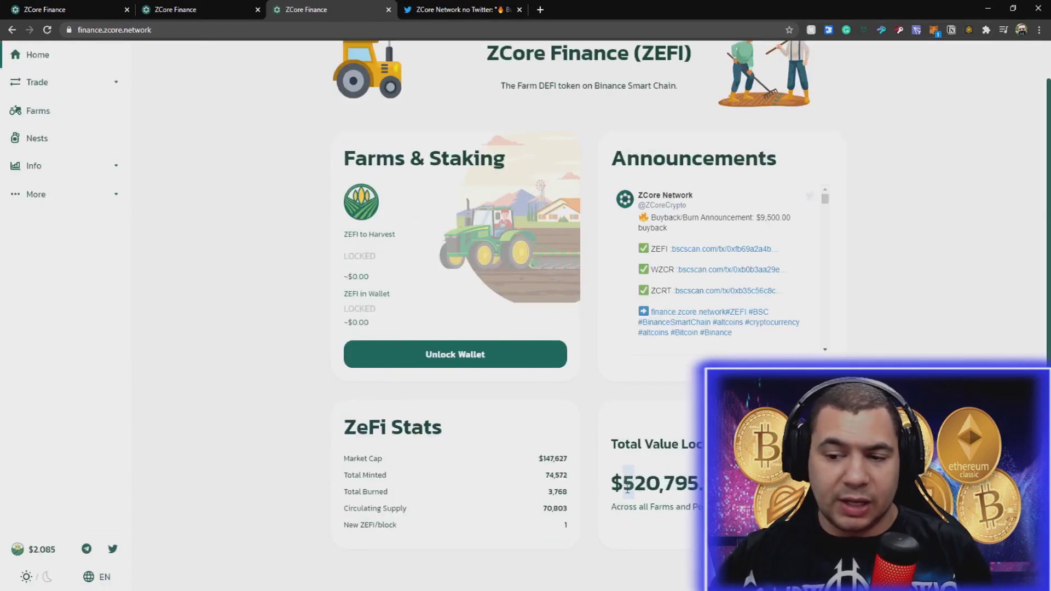
left_click_drag(624, 488, 709, 489)
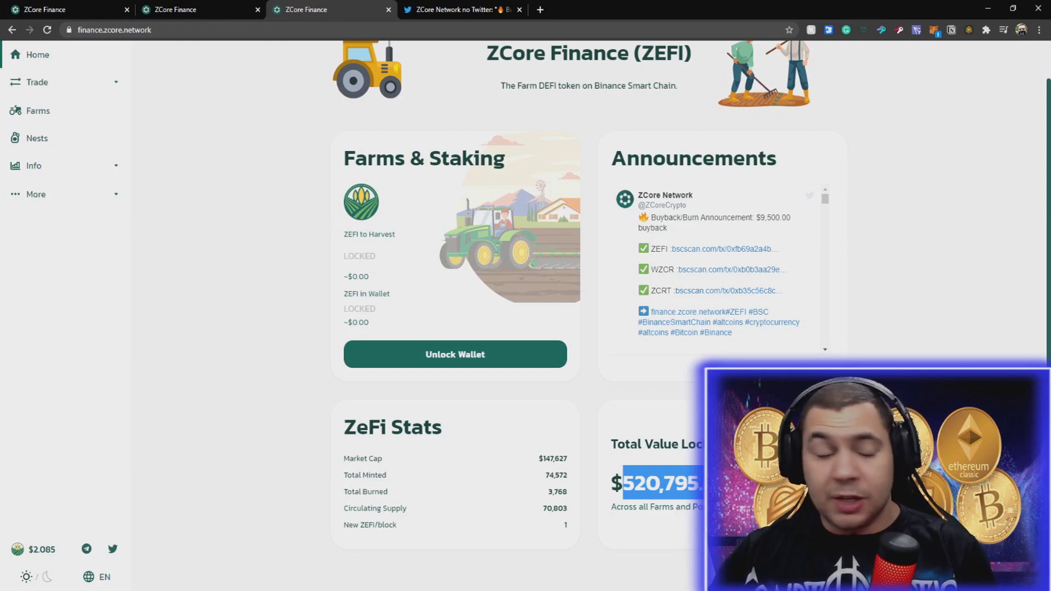
scroll(234, 376, "up", 1)
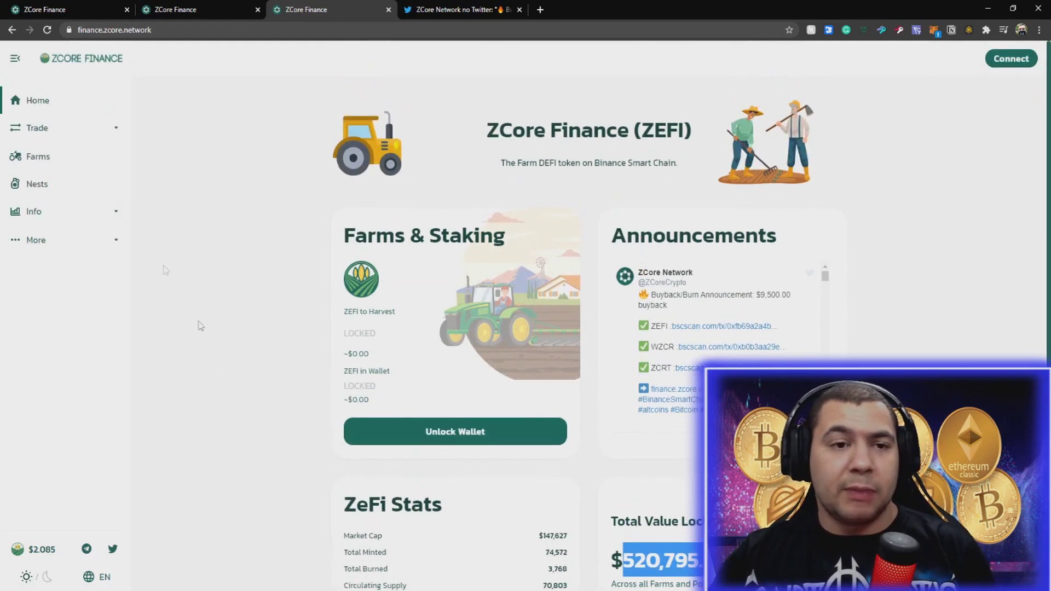
left_click(24, 156)
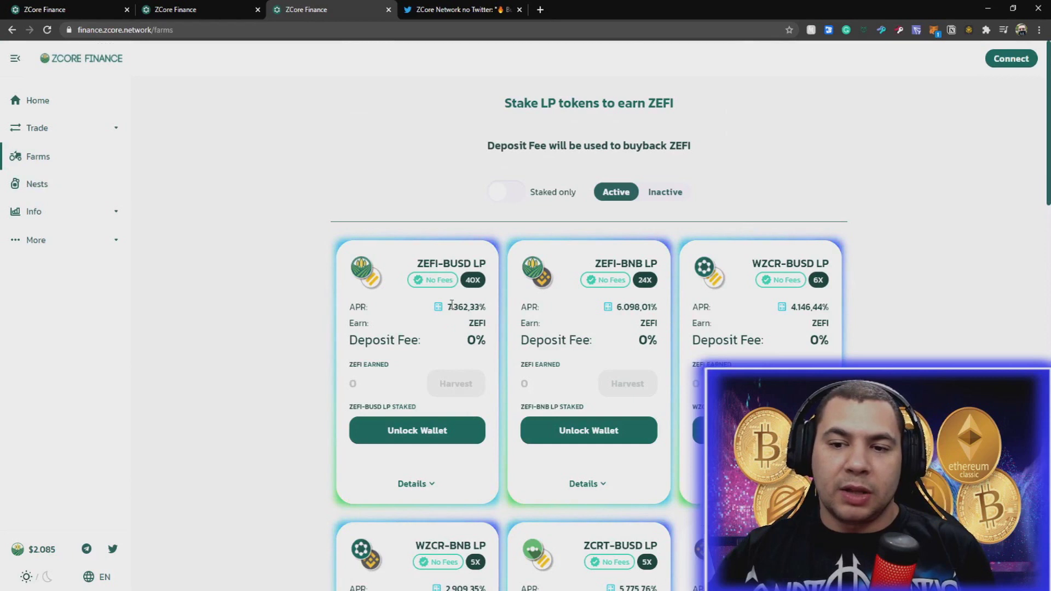